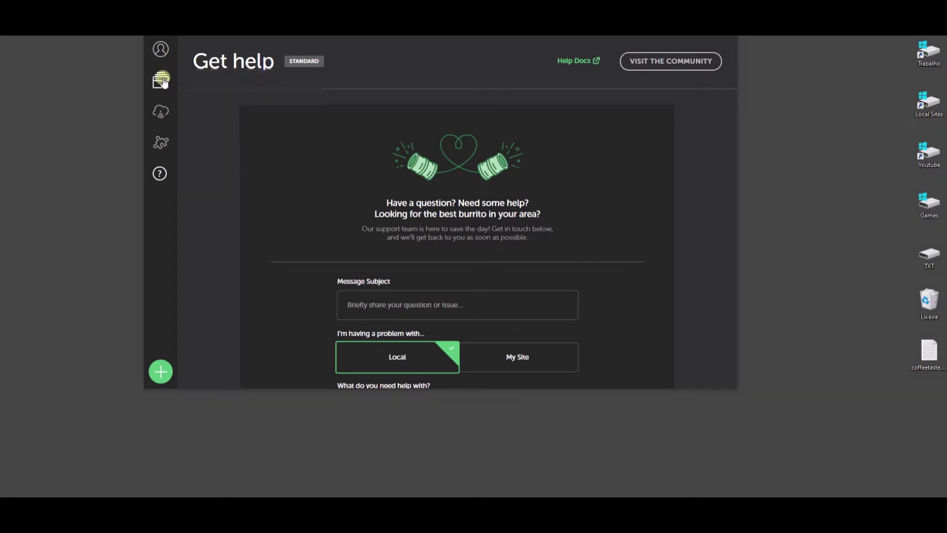
Step: Switch Local to the Local Sites overview showing the Como Criar um Site details
{"action": "left_click", "coordinate": [162, 81]}
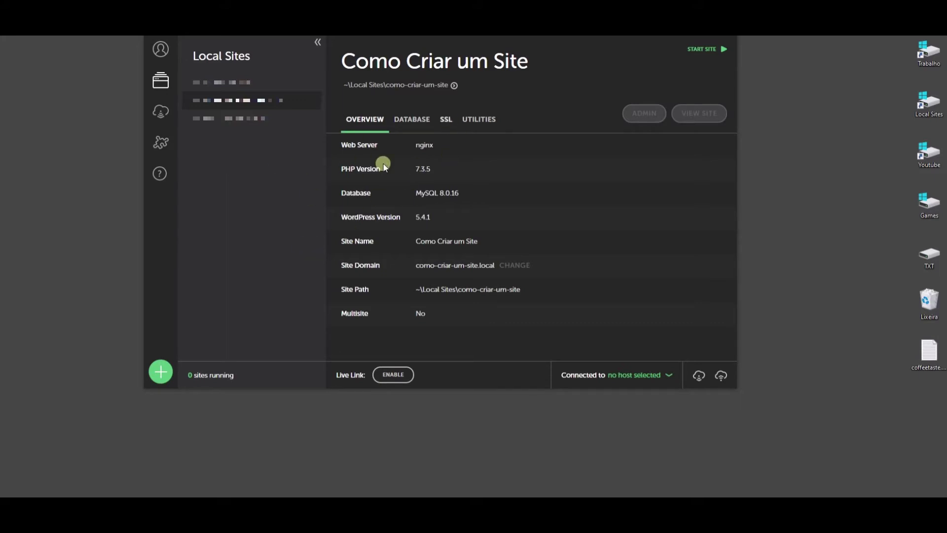
Step: Start a new Local site named 'Wordpress para Iniciantes' using the Preferred environment
{"action": "left_click", "coordinate": [159, 372]}
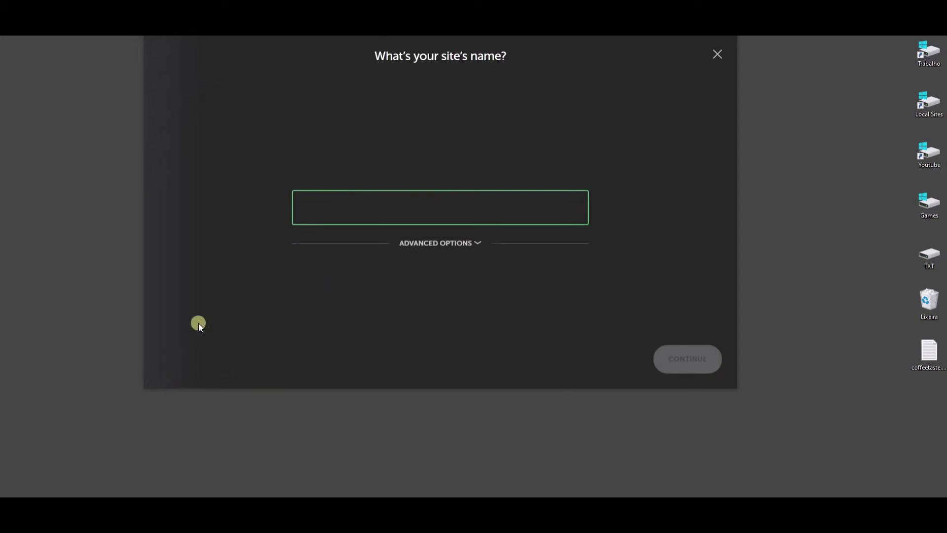
{"action": "type", "text": "Wordpress para Iniciantes"}
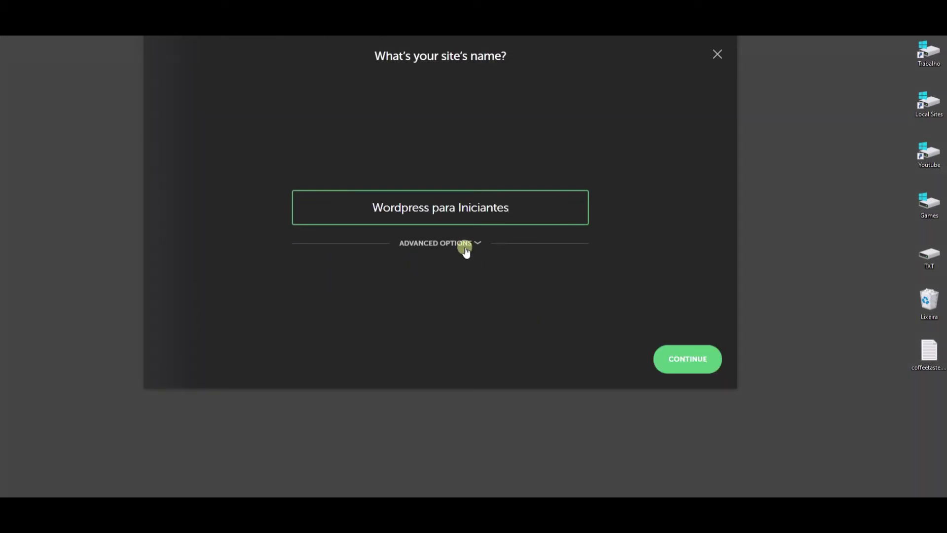
{"action": "left_click", "coordinate": [674, 365]}
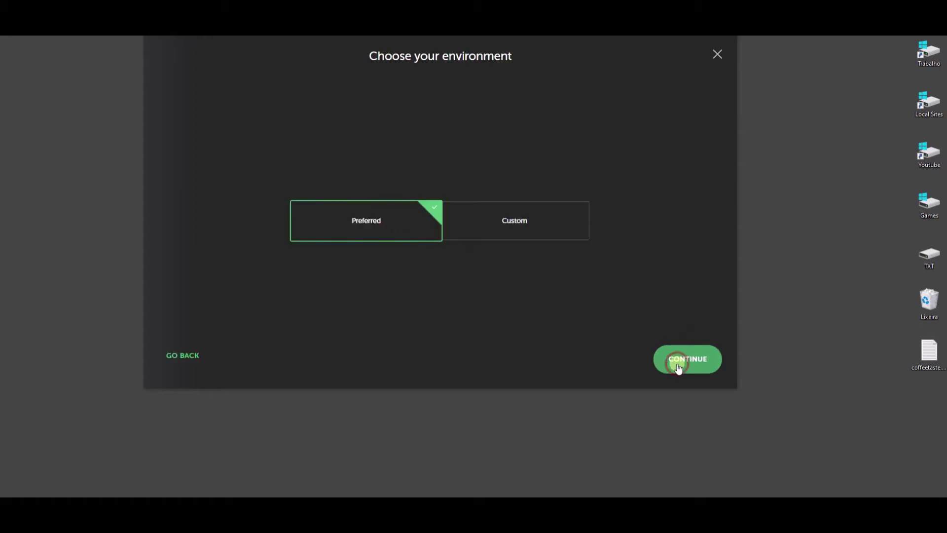
{"action": "left_click", "coordinate": [690, 359]}
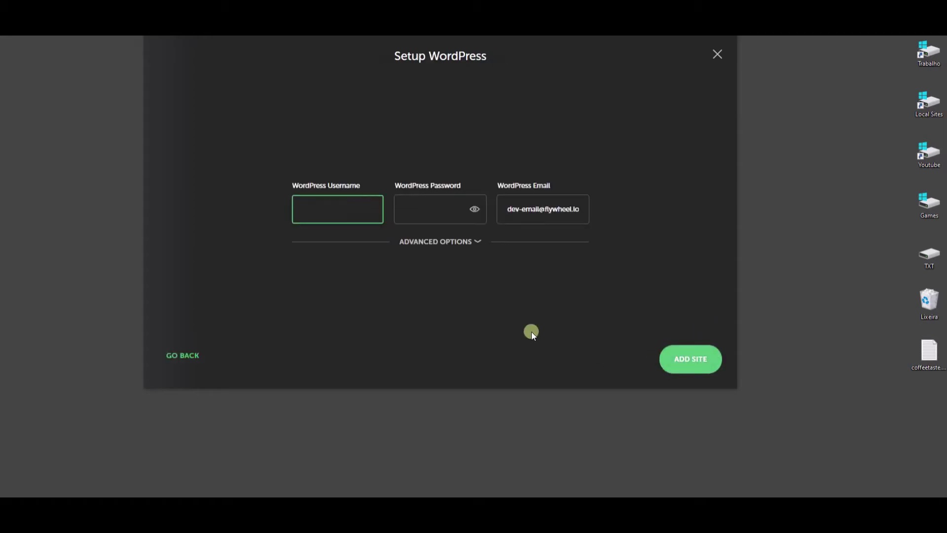
Step: Enter the WordPress admin username and password, then create the site
{"action": "type", "text": "admin"}
{"action": "key", "text": "Tab"}
{"action": "type", "text": "admin"}
{"action": "left_click", "coordinate": [475, 208]}
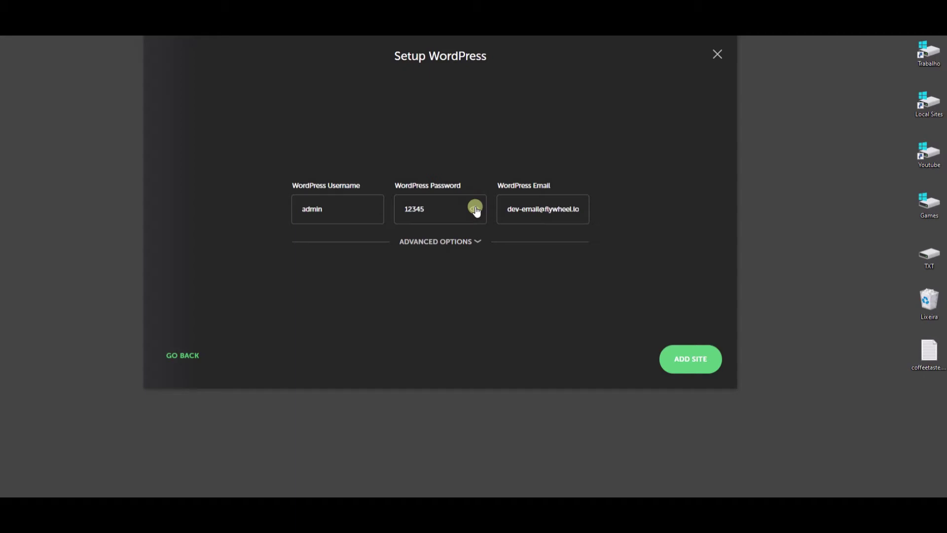
{"action": "left_click", "coordinate": [329, 211]}
{"action": "left_click_drag", "start_coordinate": [329, 211], "coordinate": [292, 232]}
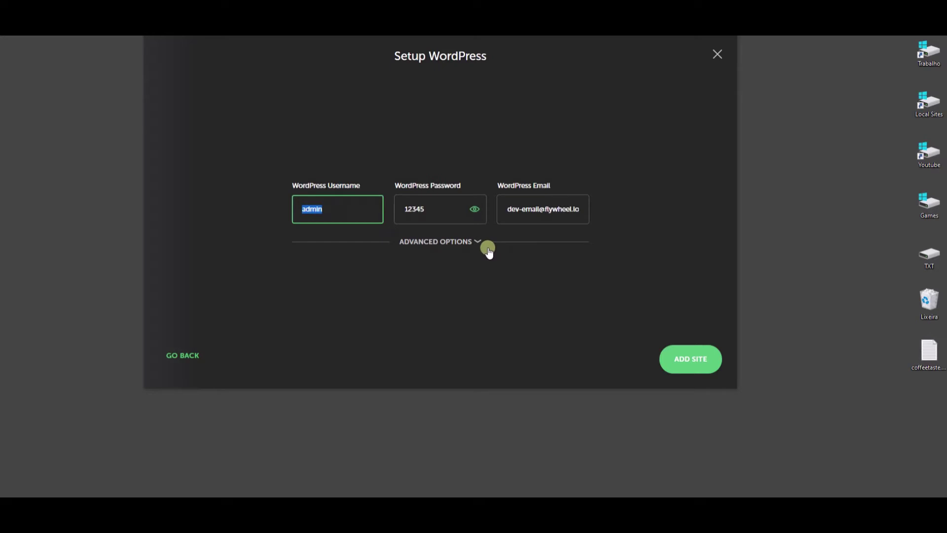
{"action": "left_click", "coordinate": [688, 357]}
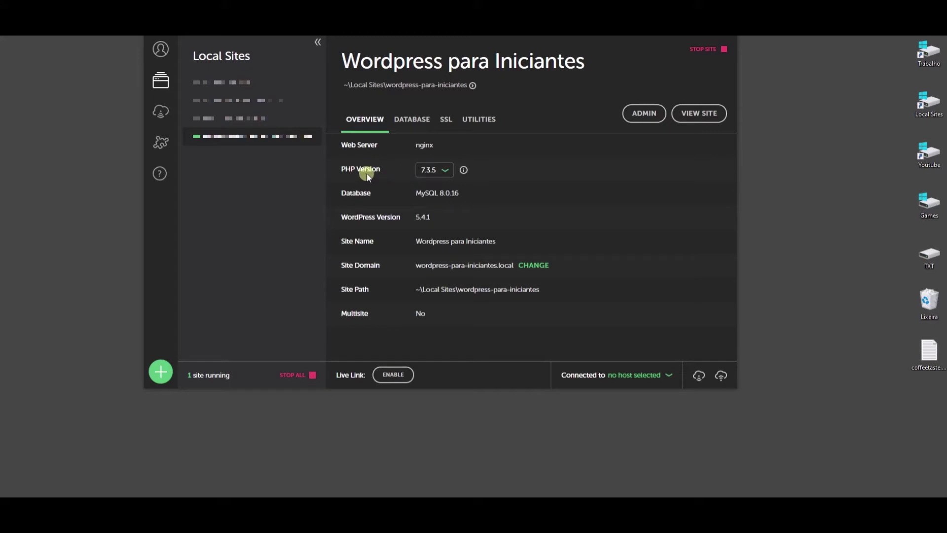
Step: Once WordPress 5.4.1 is installed, stop and restart the Wordpress para Iniciantes site
{"action": "left_click_drag", "start_coordinate": [415, 217], "coordinate": [430, 216]}
{"action": "left_click", "coordinate": [715, 53]}
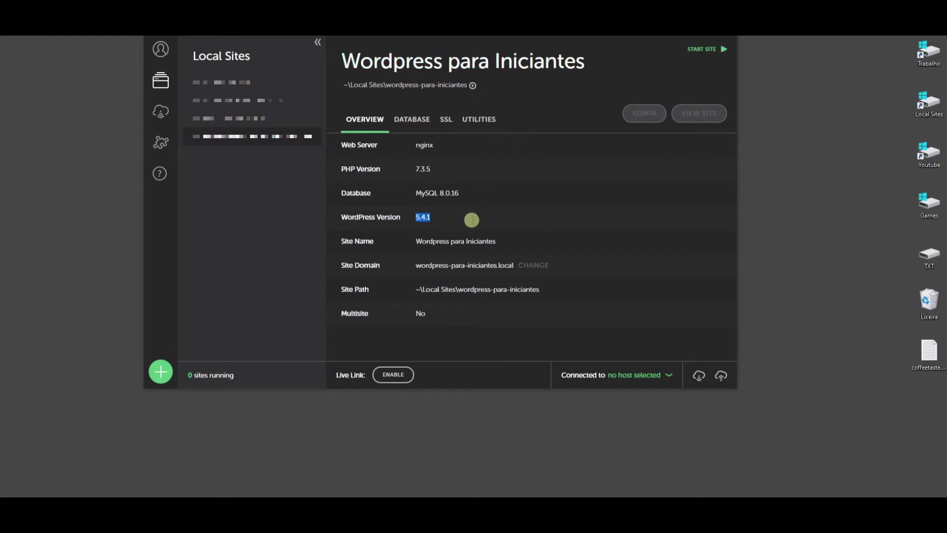
{"action": "left_click", "coordinate": [702, 49]}
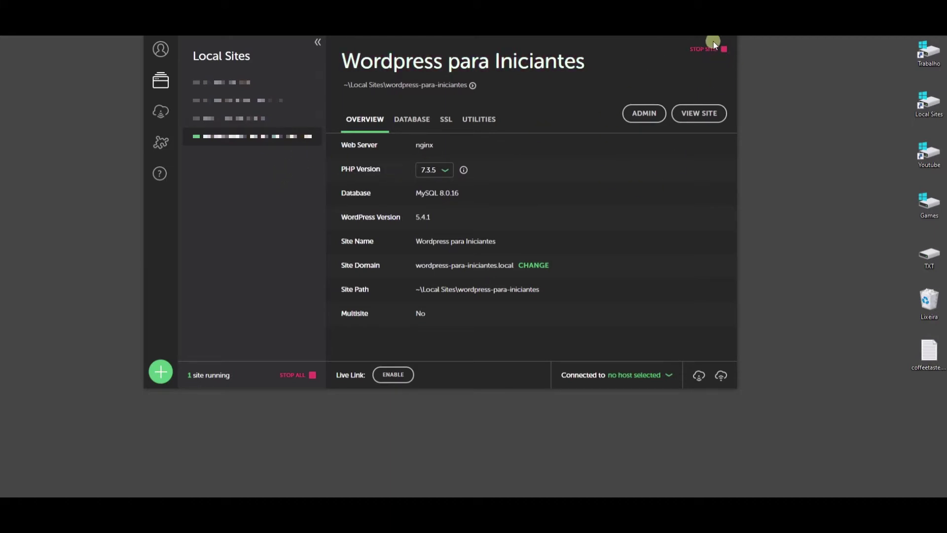
Step: Open the site's WordPress admin, looking over the 'Olá, mundo!' front page on the way
{"action": "left_click", "coordinate": [643, 114]}
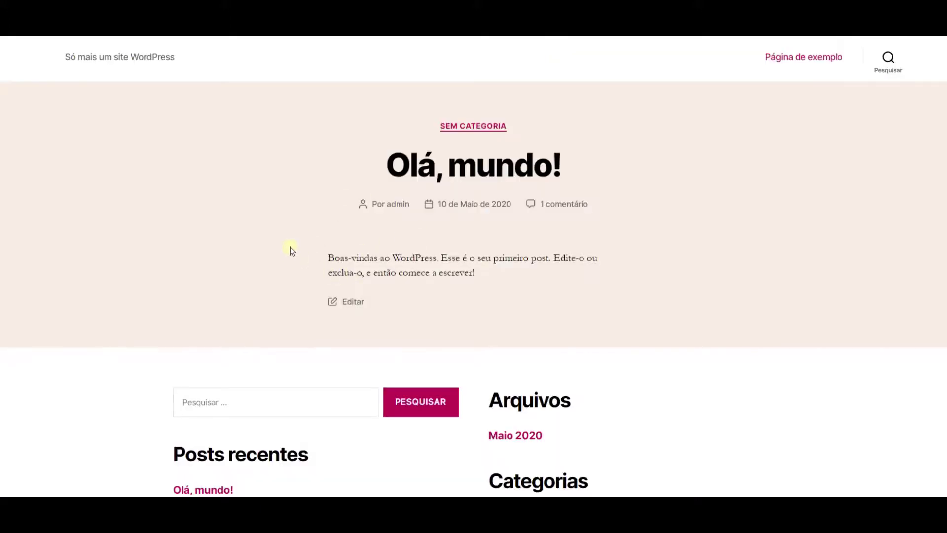
{"action": "scroll", "coordinate": [290, 249], "scroll_direction": "down", "scroll_amount": 5}
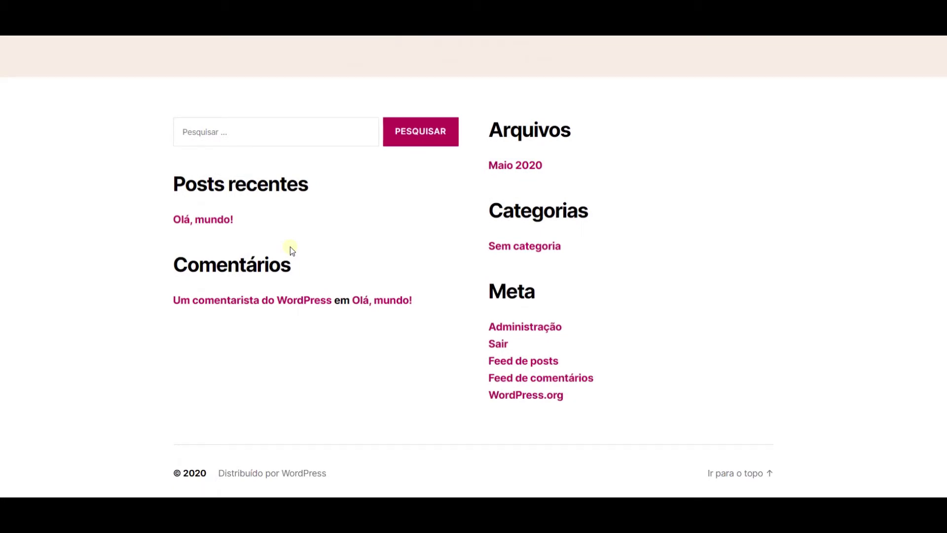
{"action": "scroll", "coordinate": [344, 286], "scroll_direction": "up", "scroll_amount": 4}
{"action": "scroll", "coordinate": [344, 286], "scroll_direction": "up", "scroll_amount": 1}
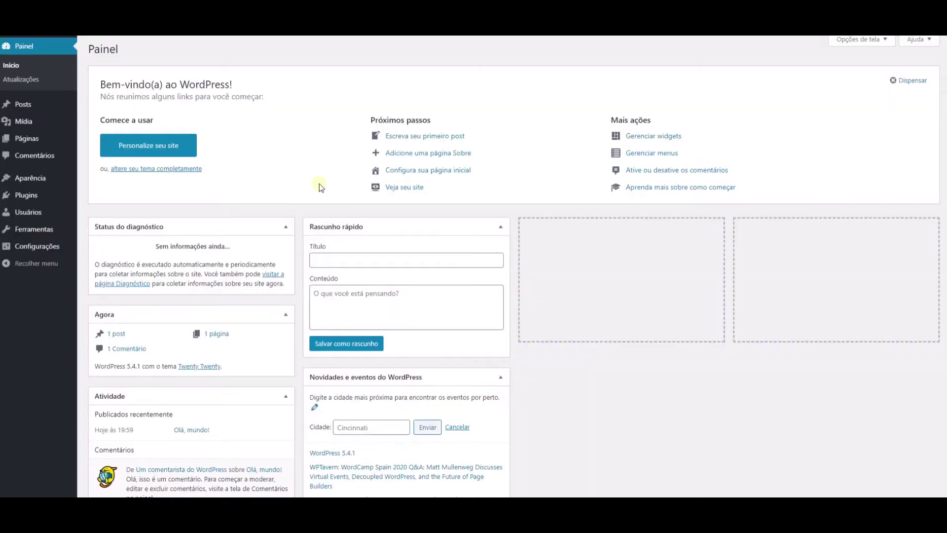
Step: Activate the Editor clássico and Elementor plugins from the installed plugins list
{"action": "mouse_move", "coordinate": [22, 195]}
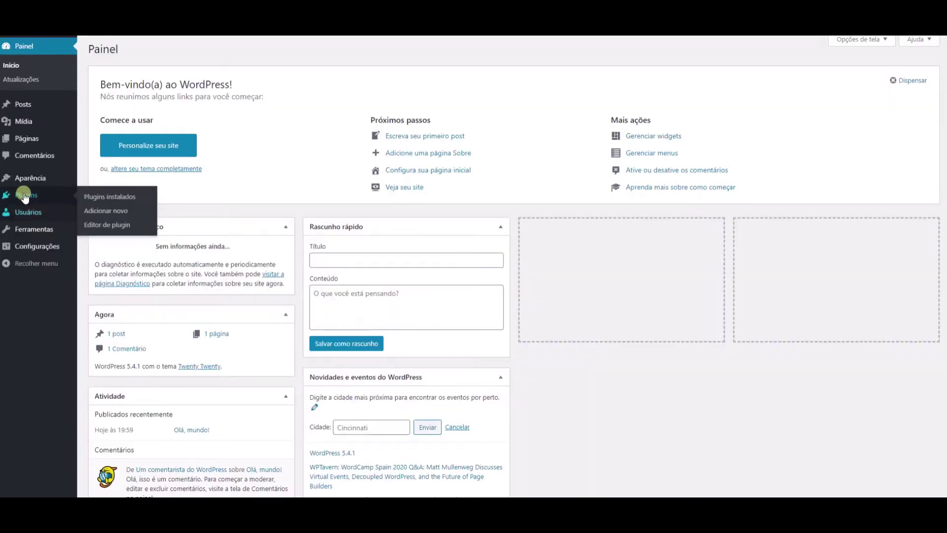
{"action": "left_click", "coordinate": [107, 199]}
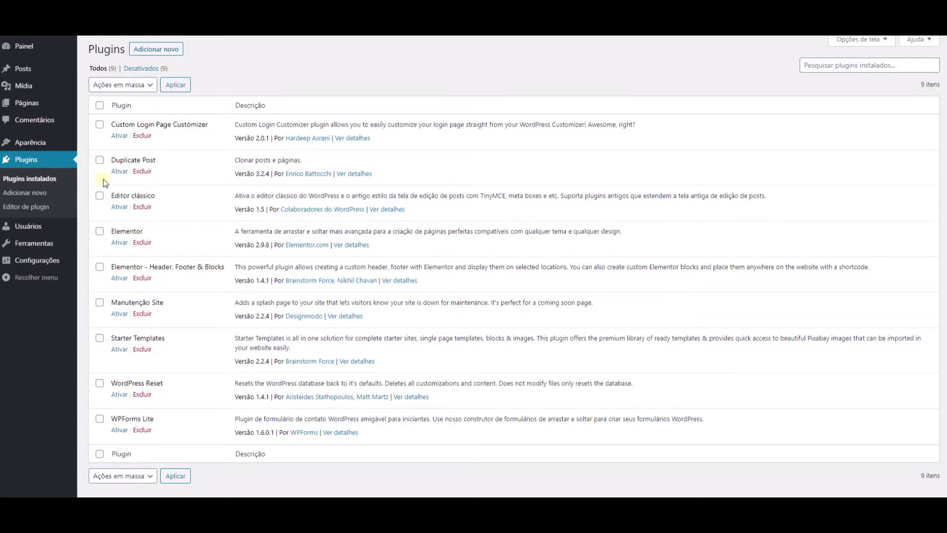
{"action": "left_click", "coordinate": [119, 206]}
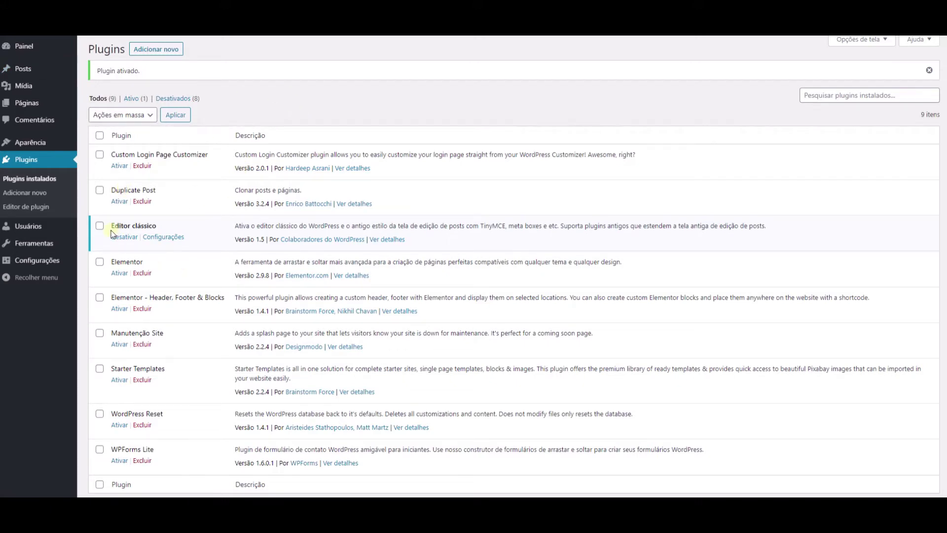
{"action": "left_click", "coordinate": [119, 273]}
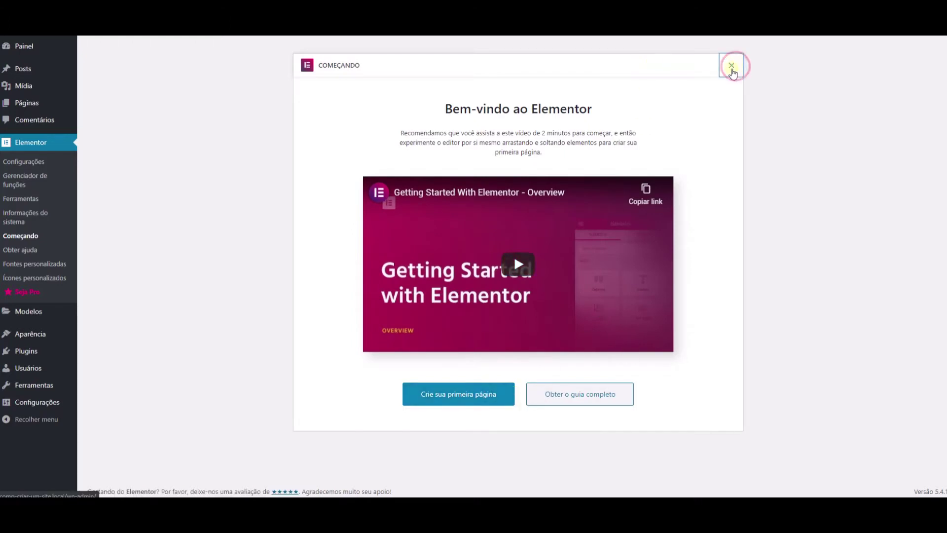
Step: Close Elementor's welcome, search new plugins for 'elem', then activate Starter Templates
{"action": "left_click", "coordinate": [731, 65]}
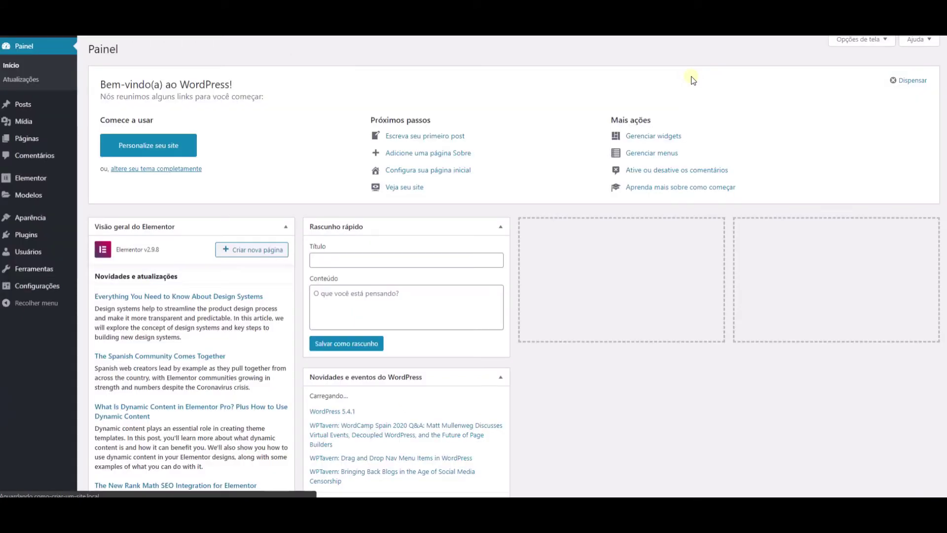
{"action": "mouse_move", "coordinate": [40, 232]}
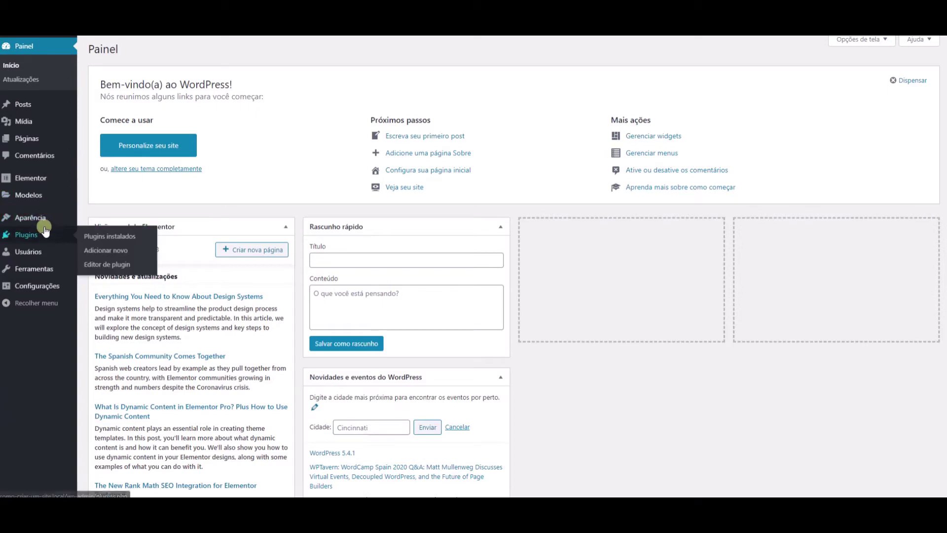
{"action": "left_click", "coordinate": [109, 251]}
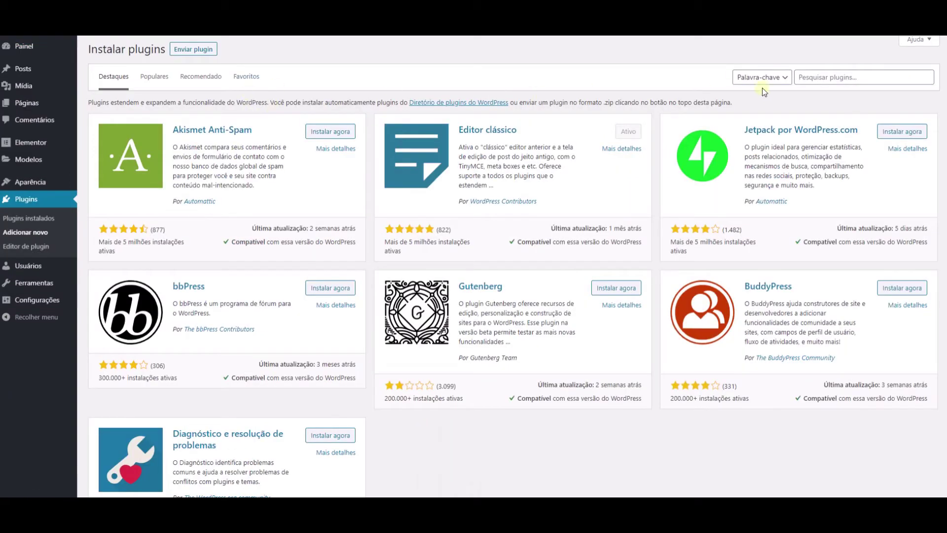
{"action": "left_click", "coordinate": [817, 79]}
{"action": "type", "text": "e"}
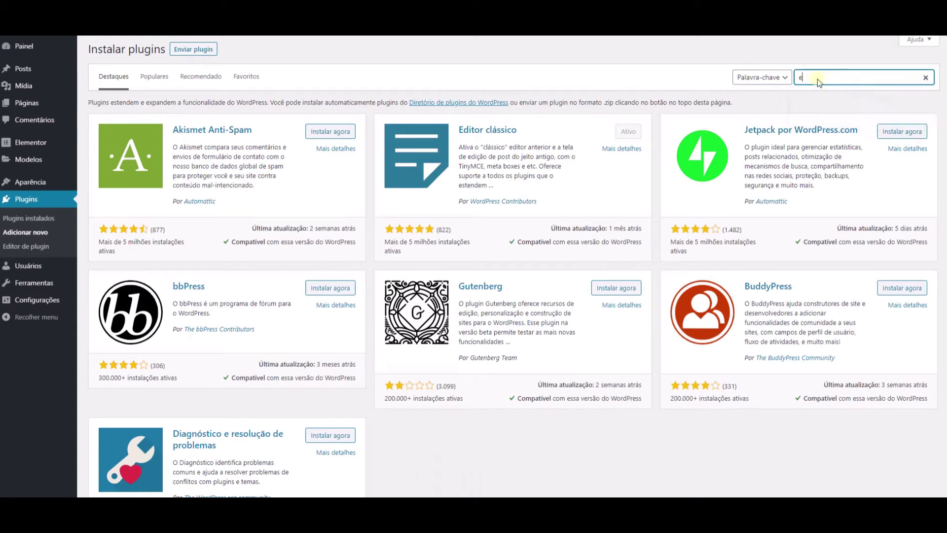
{"action": "type", "text": "lementor"}
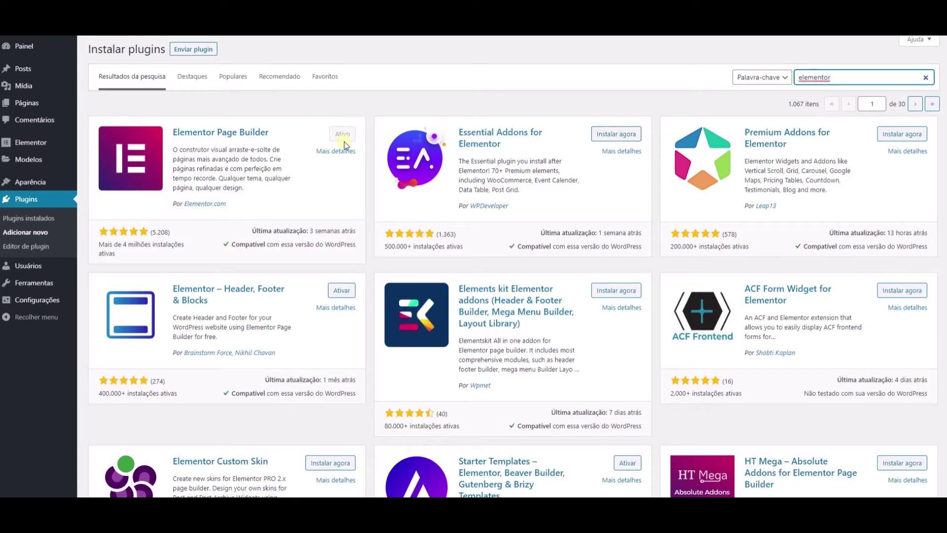
{"action": "left_click", "coordinate": [73, 221]}
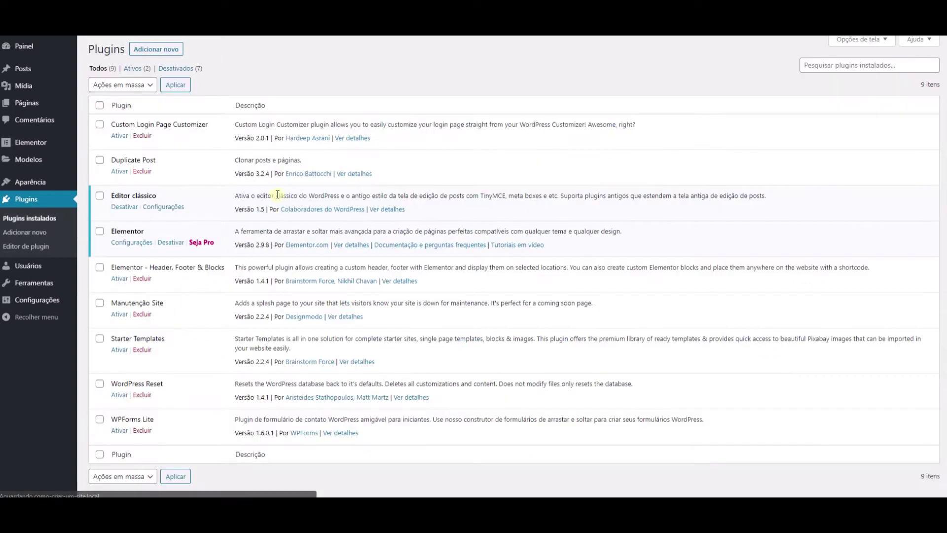
{"action": "scroll", "coordinate": [120, 324], "scroll_direction": "down", "scroll_amount": 1}
{"action": "left_click", "coordinate": [119, 321]}
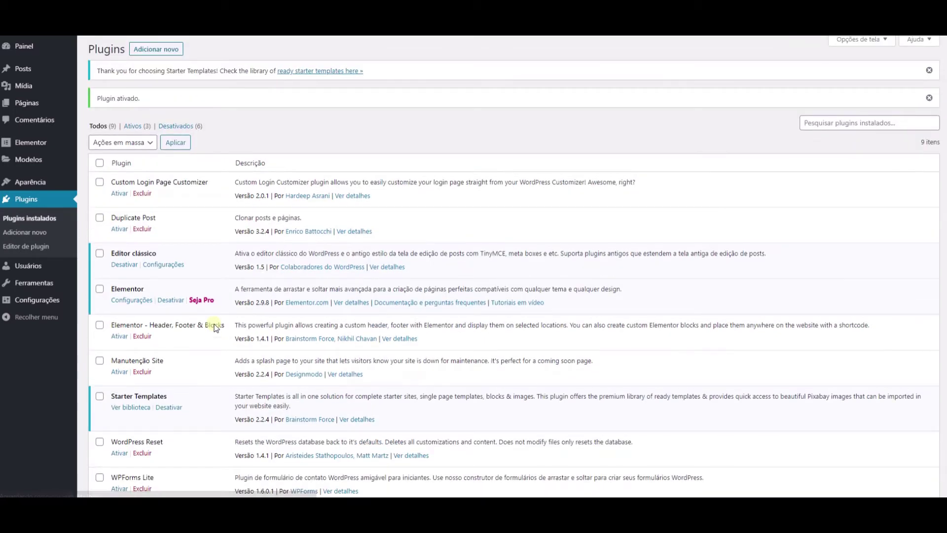
Step: Open the ready starter templates library with Elementor as the page builder
{"action": "left_click", "coordinate": [312, 73]}
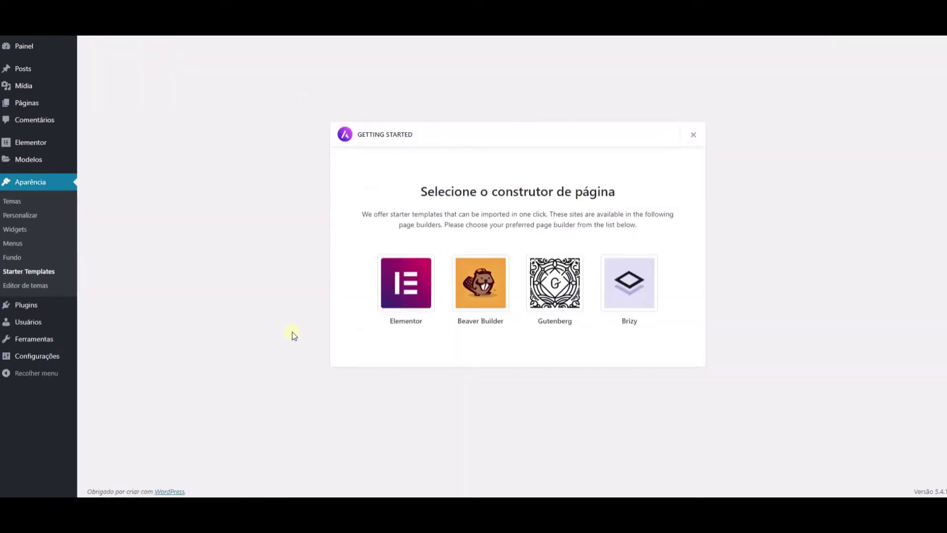
{"action": "left_click", "coordinate": [402, 290]}
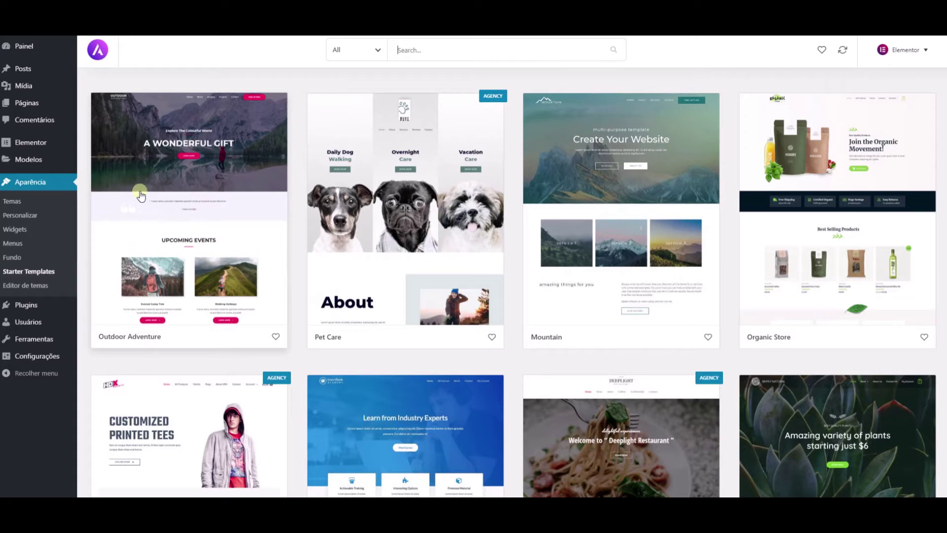
Step: Browse down through the Starter Templates gallery and back up
{"action": "mouse_move", "coordinate": [28, 306]}
{"action": "left_click", "coordinate": [92, 306]}
{"action": "scroll", "coordinate": [297, 237], "scroll_direction": "down", "scroll_amount": 5}
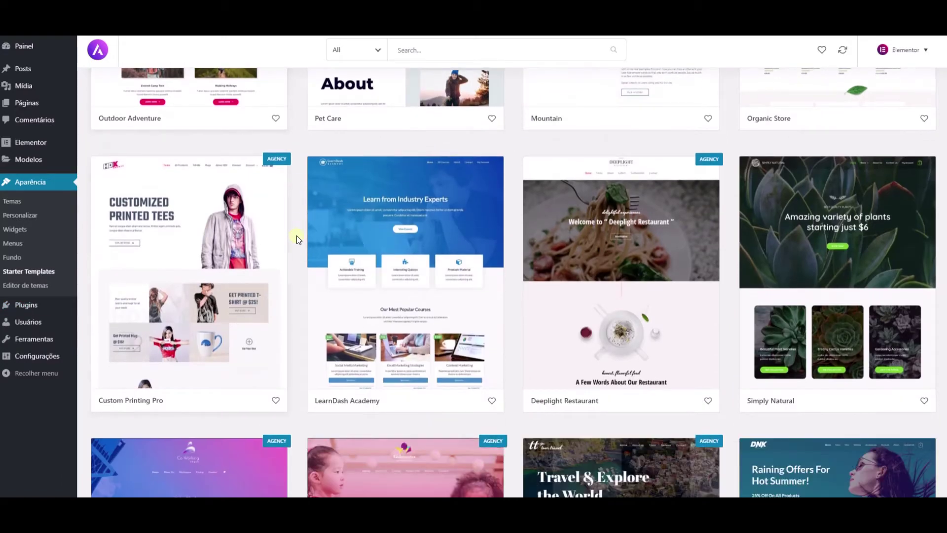
{"action": "scroll", "coordinate": [297, 236], "scroll_direction": "down", "scroll_amount": 4}
{"action": "scroll", "coordinate": [296, 239], "scroll_direction": "down", "scroll_amount": 5}
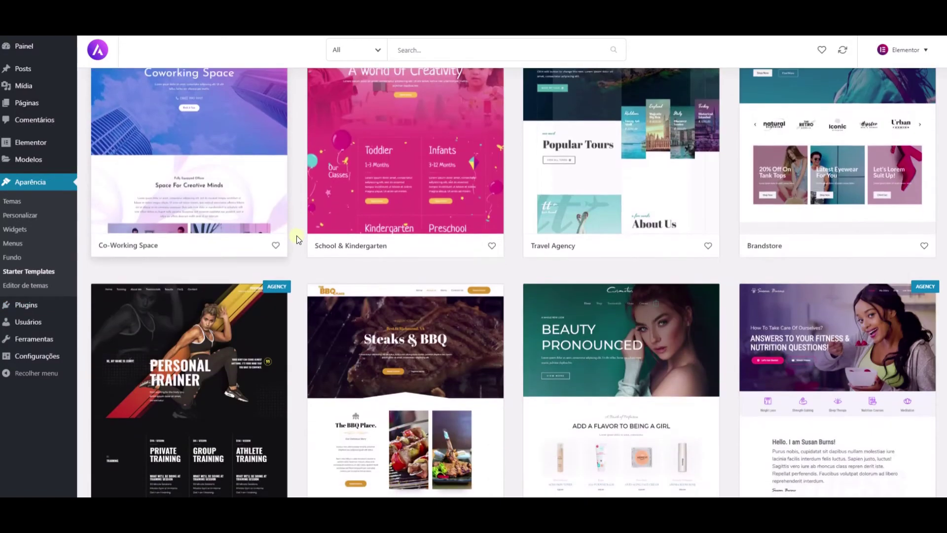
{"action": "scroll", "coordinate": [297, 239], "scroll_direction": "down", "scroll_amount": 10}
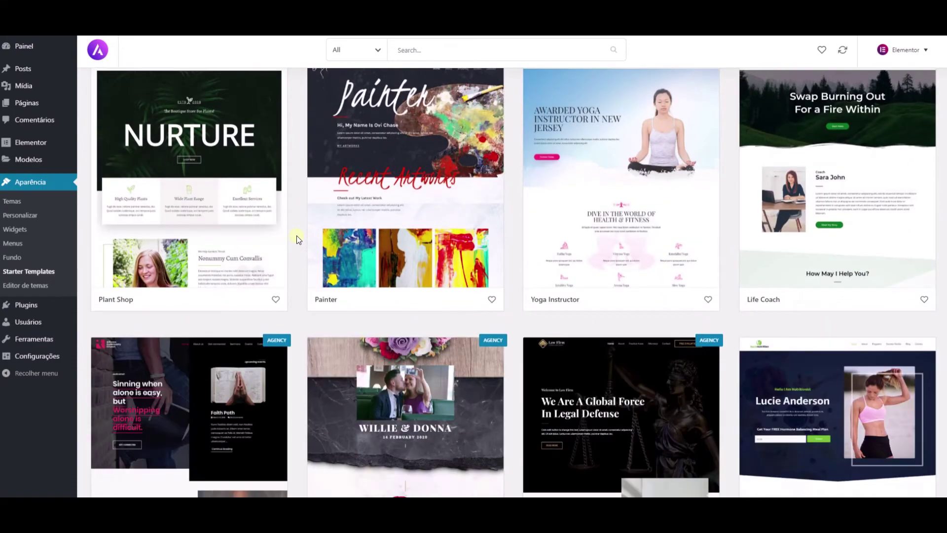
{"action": "scroll", "coordinate": [297, 239], "scroll_direction": "down", "scroll_amount": 6}
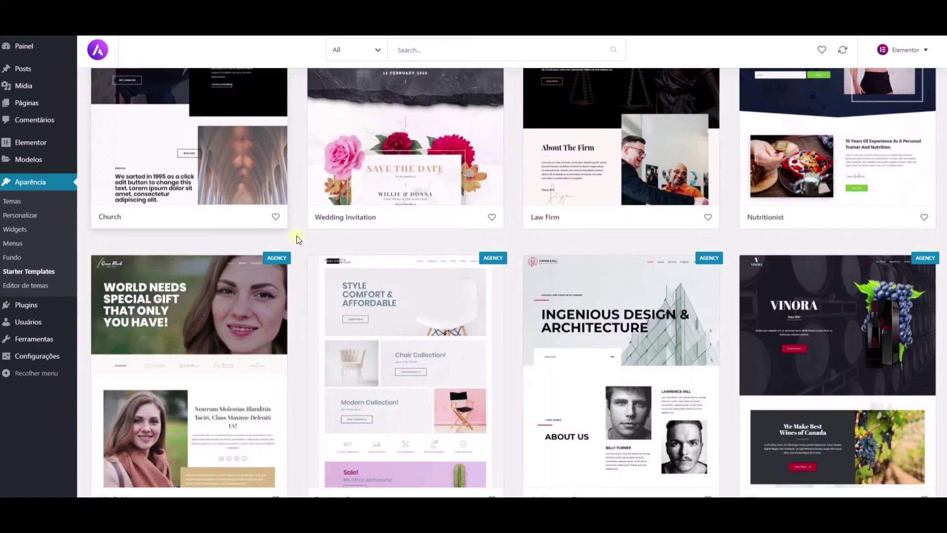
{"action": "scroll", "coordinate": [297, 236], "scroll_direction": "down", "scroll_amount": 10}
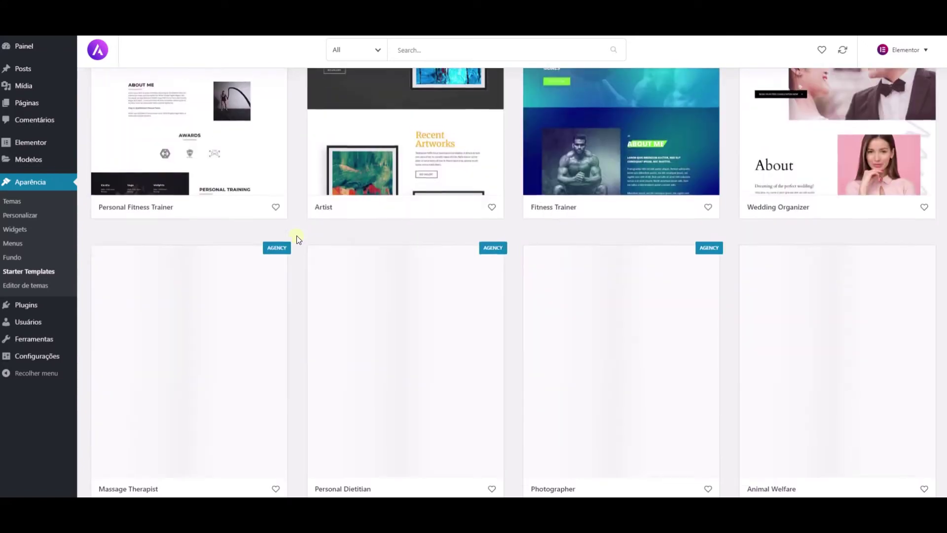
{"action": "scroll", "coordinate": [296, 235], "scroll_direction": "down", "scroll_amount": 8}
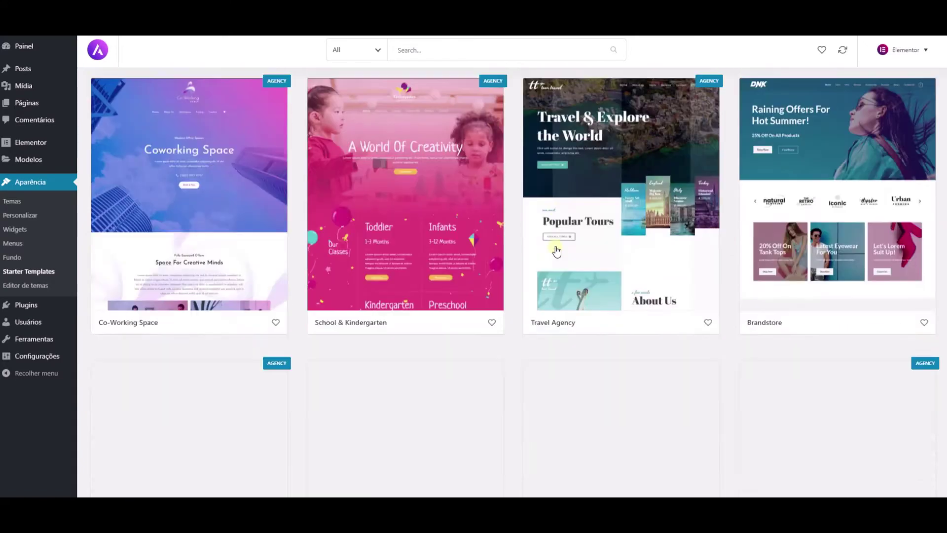
{"action": "scroll", "coordinate": [557, 250], "scroll_direction": "down", "scroll_amount": 10}
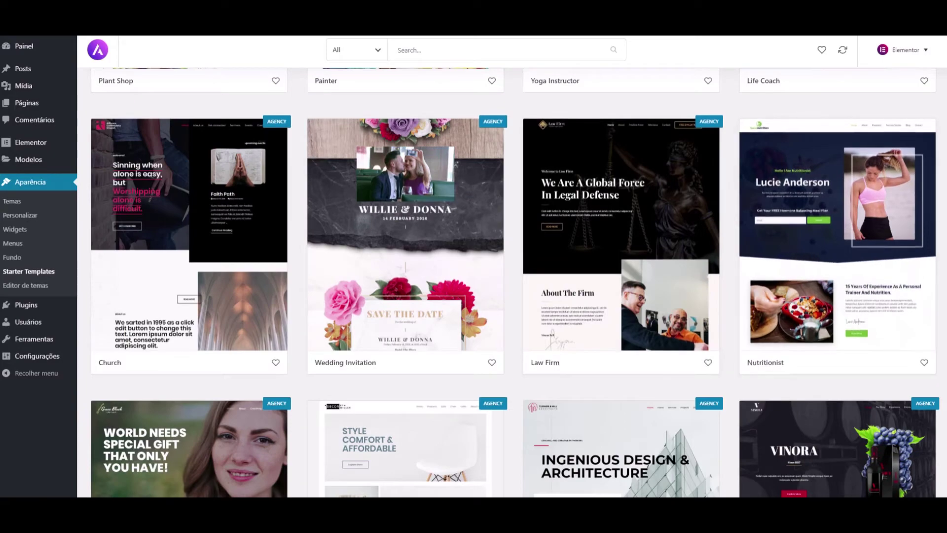
{"action": "scroll", "coordinate": [513, 281], "scroll_direction": "down", "scroll_amount": 15}
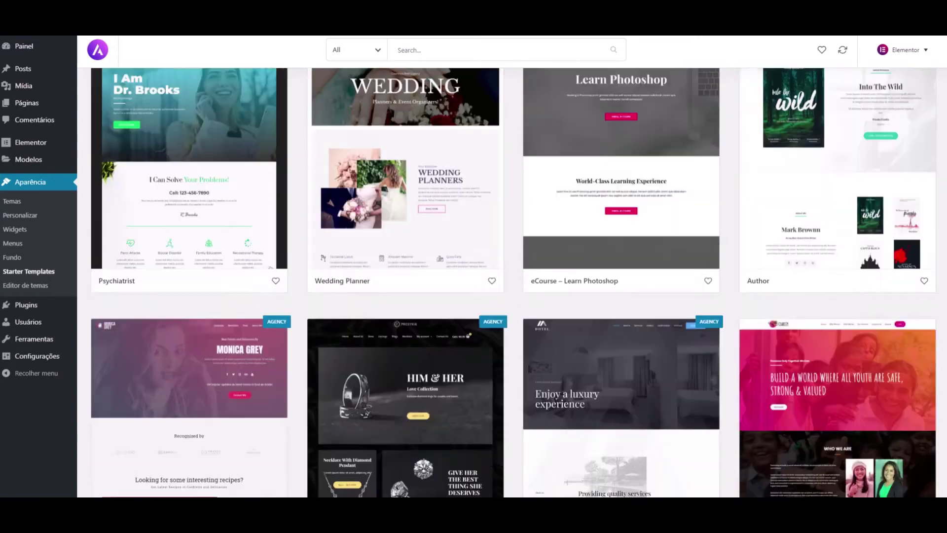
{"action": "scroll", "coordinate": [618, 165], "scroll_direction": "up", "scroll_amount": 15}
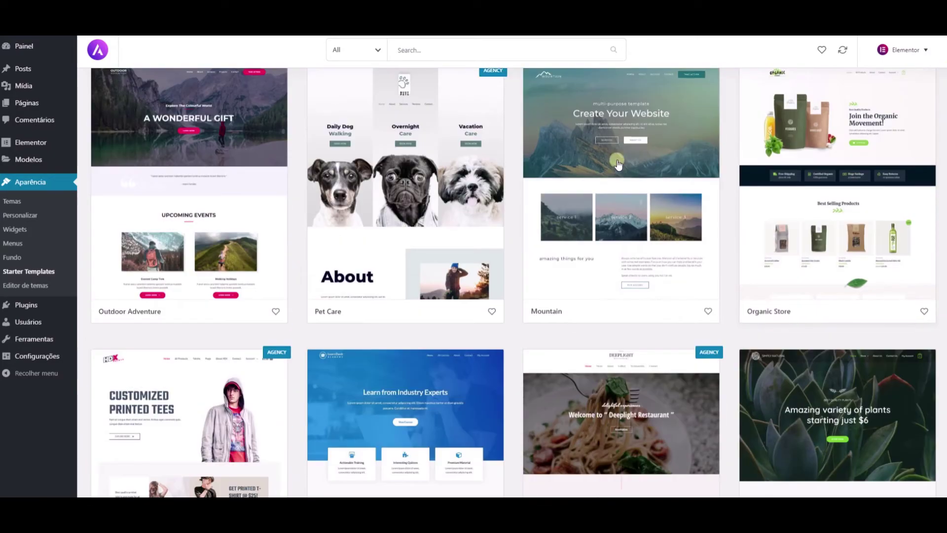
{"action": "scroll", "coordinate": [618, 164], "scroll_direction": "up", "scroll_amount": 1}
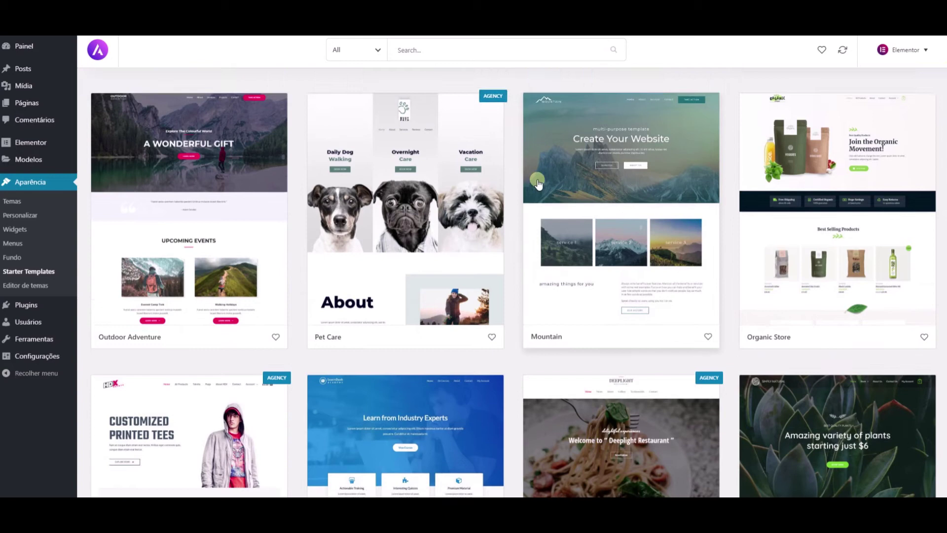
Step: Filter the gallery to Free templates and open the Mountain template
{"action": "left_click", "coordinate": [360, 59]}
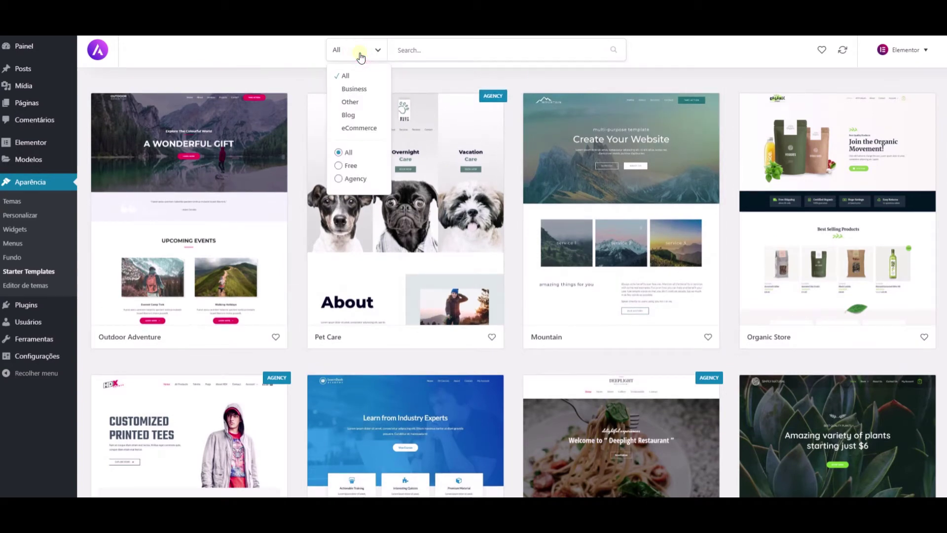
{"action": "left_click", "coordinate": [298, 80]}
{"action": "left_click", "coordinate": [348, 51]}
{"action": "left_click", "coordinate": [345, 165]}
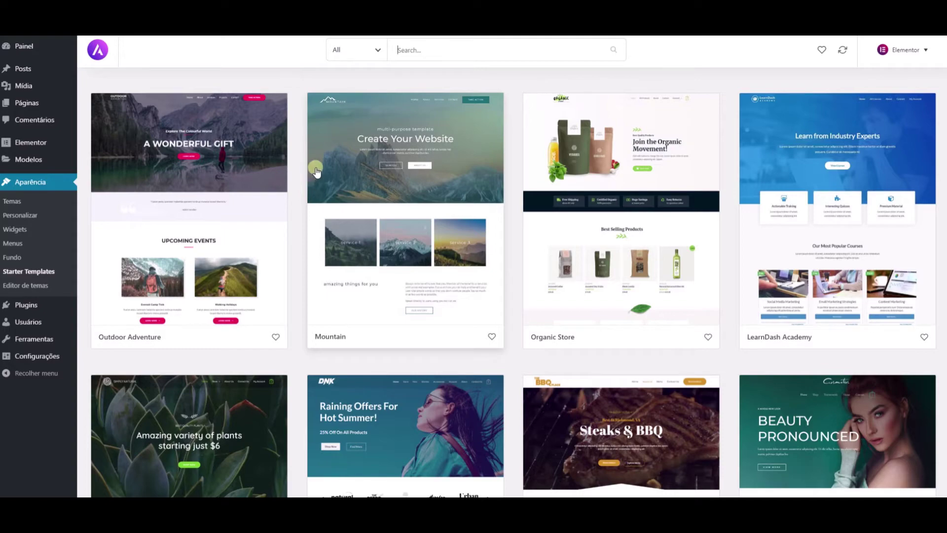
{"action": "scroll", "coordinate": [599, 247], "scroll_direction": "down", "scroll_amount": 5}
{"action": "scroll", "coordinate": [597, 257], "scroll_direction": "up", "scroll_amount": 5}
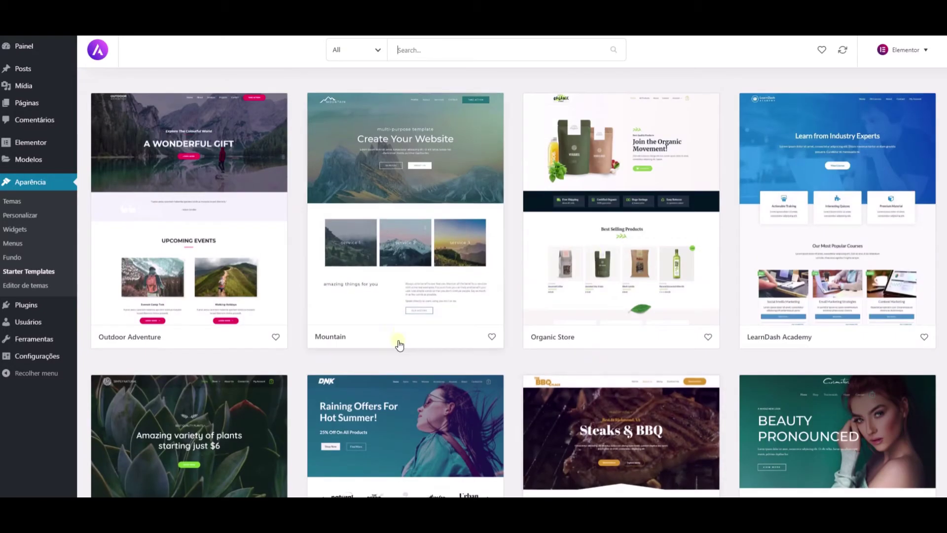
{"action": "left_click", "coordinate": [398, 201]}
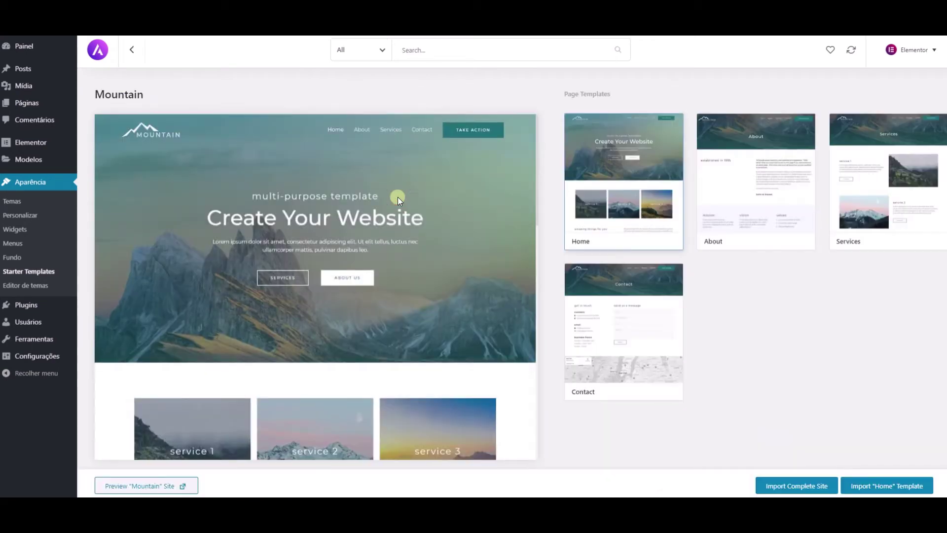
Step: Preview the Mountain About, Services and Contact page templates
{"action": "left_click", "coordinate": [775, 182]}
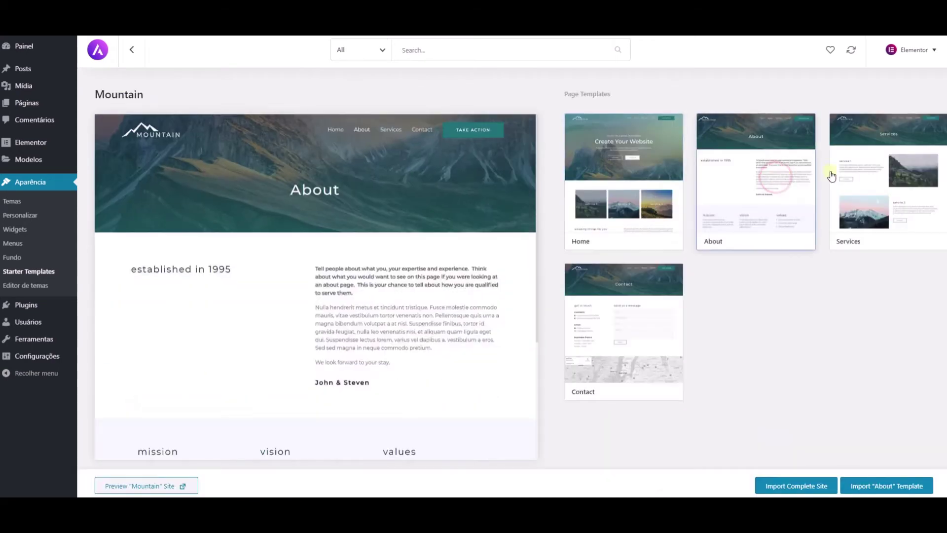
{"action": "left_click", "coordinate": [893, 163]}
{"action": "left_click", "coordinate": [629, 321]}
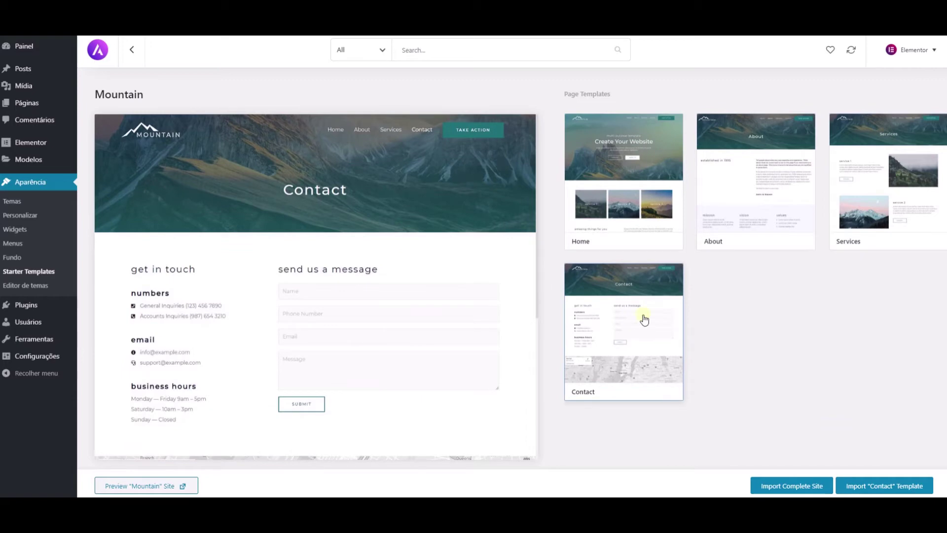
Step: Import the complete Mountain site, deleting the previously imported site, and view it
{"action": "left_click", "coordinate": [779, 486]}
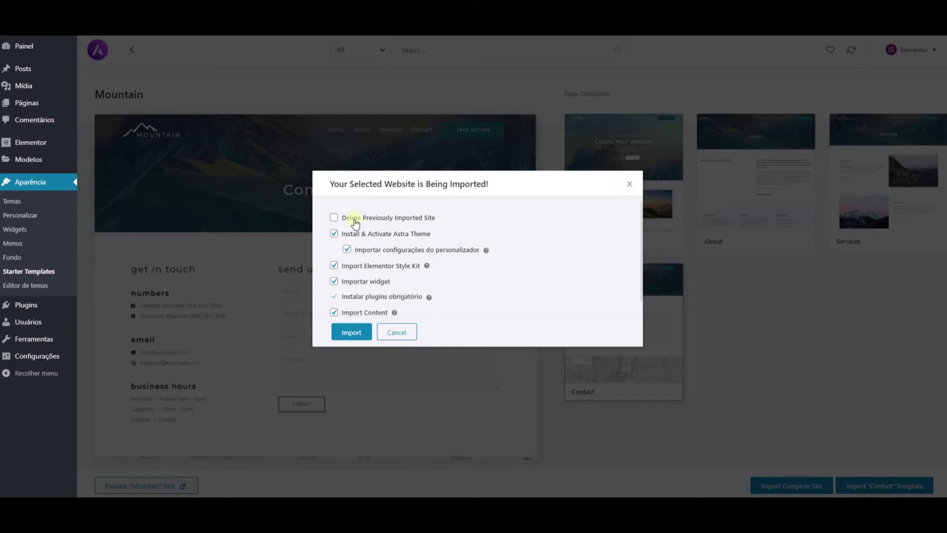
{"action": "left_click", "coordinate": [355, 221]}
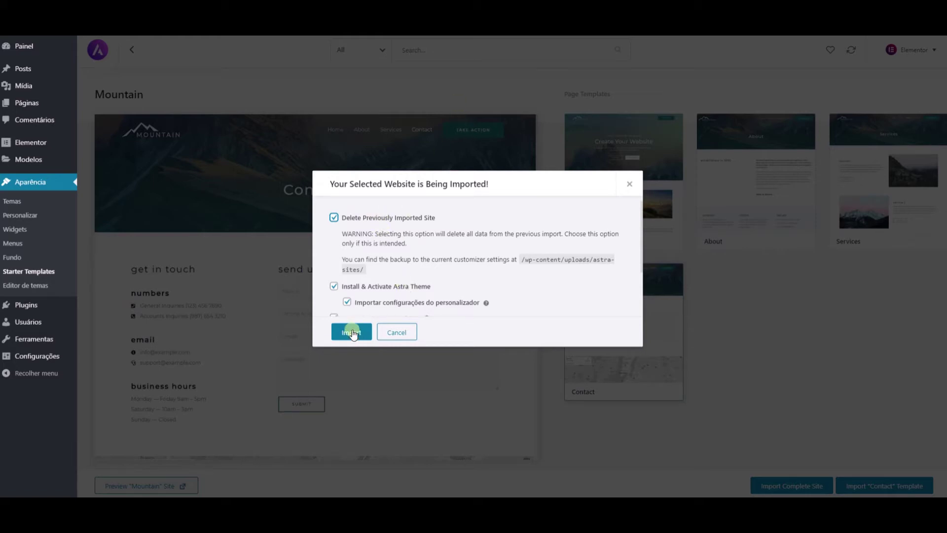
{"action": "left_click", "coordinate": [349, 333]}
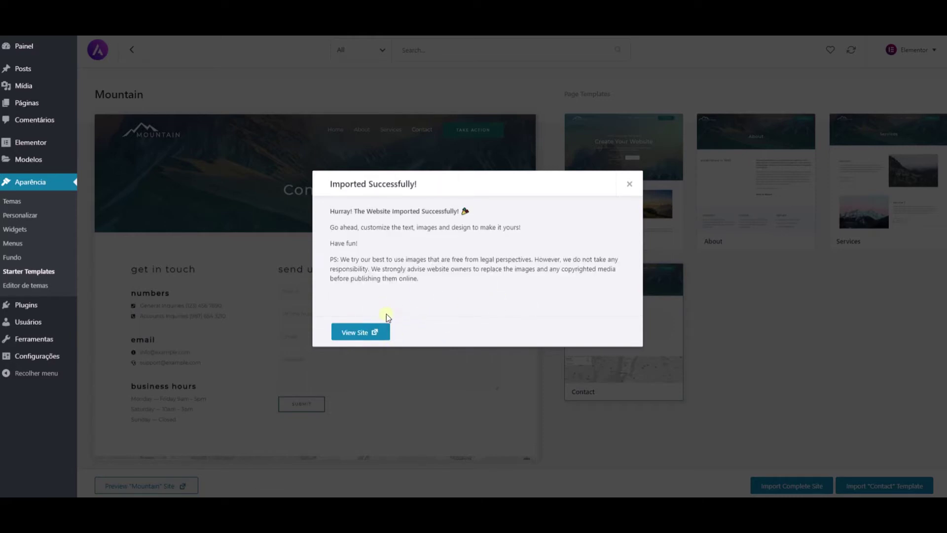
{"action": "left_click", "coordinate": [350, 334]}
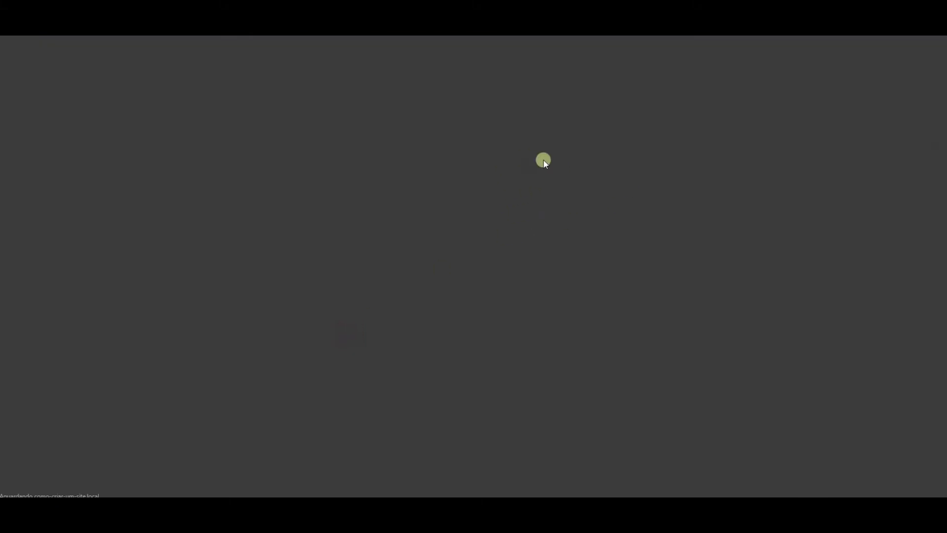
Step: Scroll the imported Mountain homepage down to the footer and back up
{"action": "scroll", "coordinate": [501, 197], "scroll_direction": "down", "scroll_amount": 5}
{"action": "scroll", "coordinate": [502, 198], "scroll_direction": "down", "scroll_amount": 10}
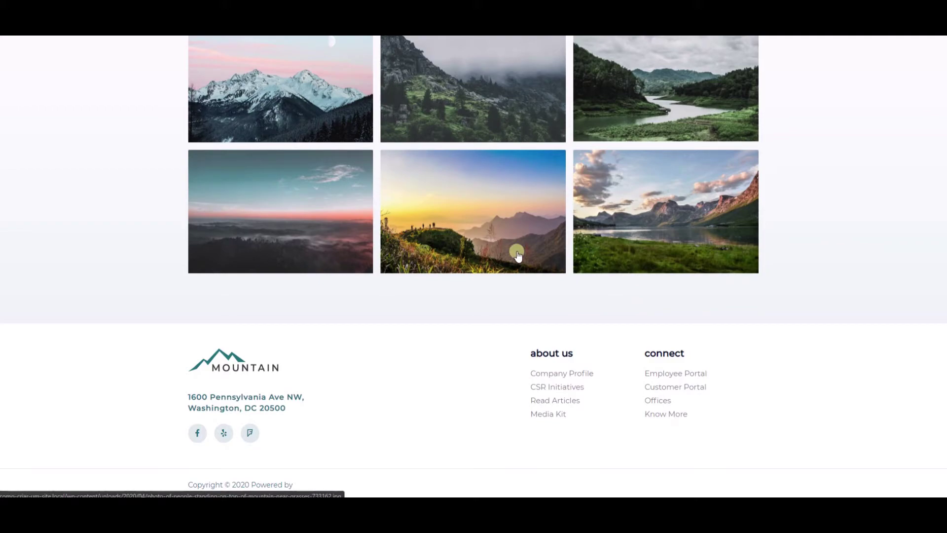
{"action": "scroll", "coordinate": [517, 254], "scroll_direction": "up", "scroll_amount": 15}
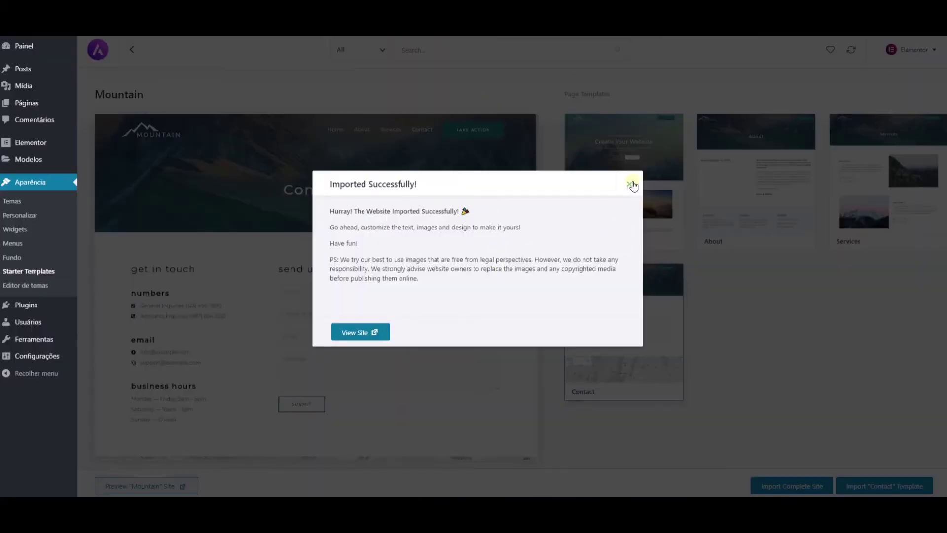
Step: Dismiss the Imported Successfully message and preview the Mountain template's About page
{"action": "left_click", "coordinate": [630, 183]}
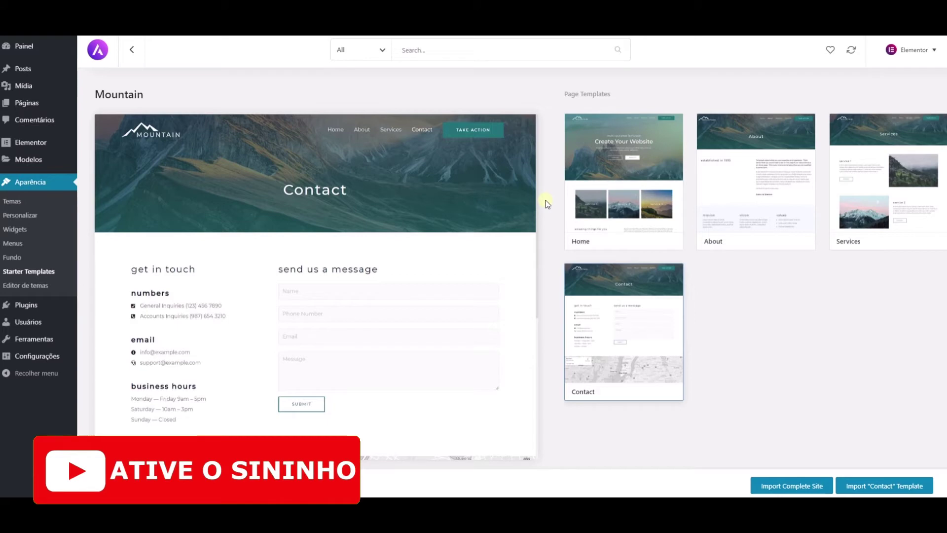
{"action": "left_click", "coordinate": [700, 195]}
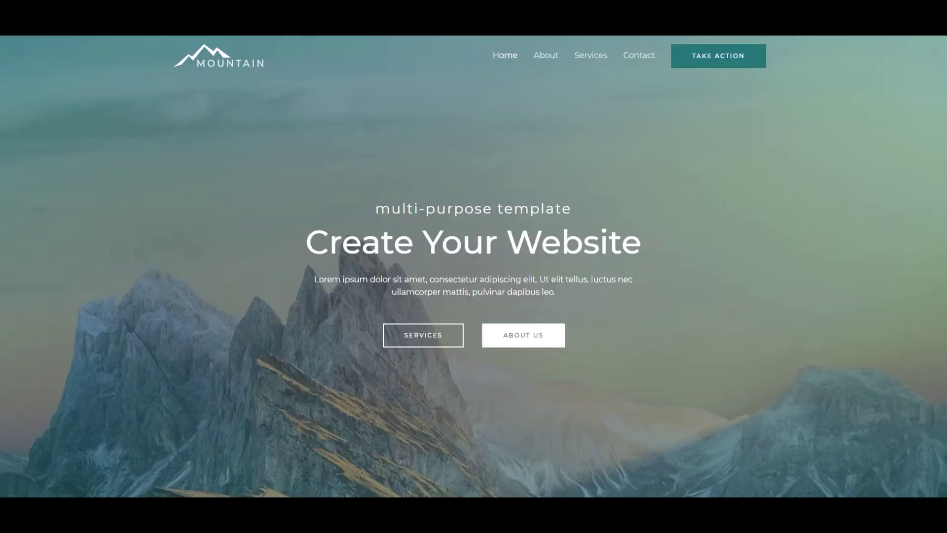
Step: Browse the About page, expanding its three FAQ questions and following the service 3 contact link
{"action": "left_click", "coordinate": [546, 55]}
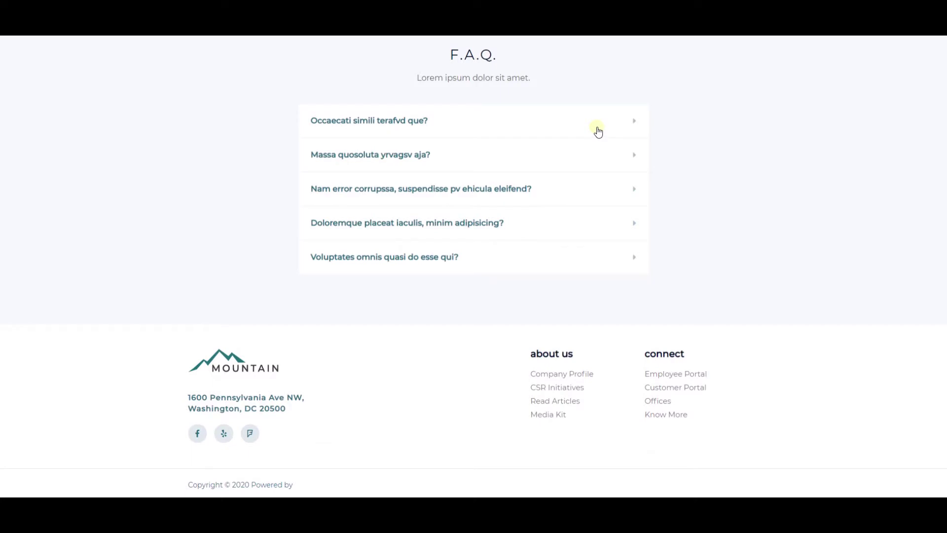
{"action": "left_click", "coordinate": [599, 131]}
{"action": "left_click", "coordinate": [585, 206]}
{"action": "left_click", "coordinate": [569, 265]}
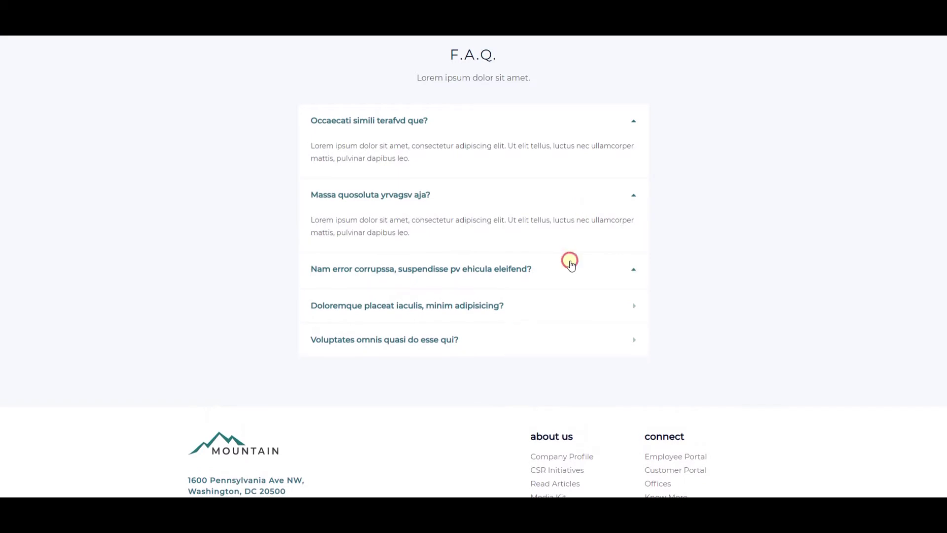
{"action": "scroll", "coordinate": [562, 331], "scroll_direction": "up", "scroll_amount": 10}
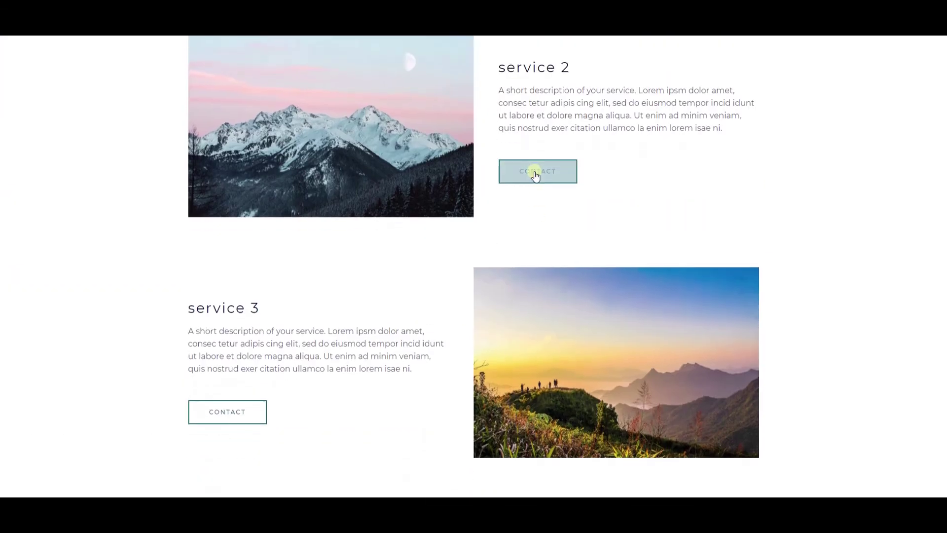
{"action": "left_click", "coordinate": [536, 173]}
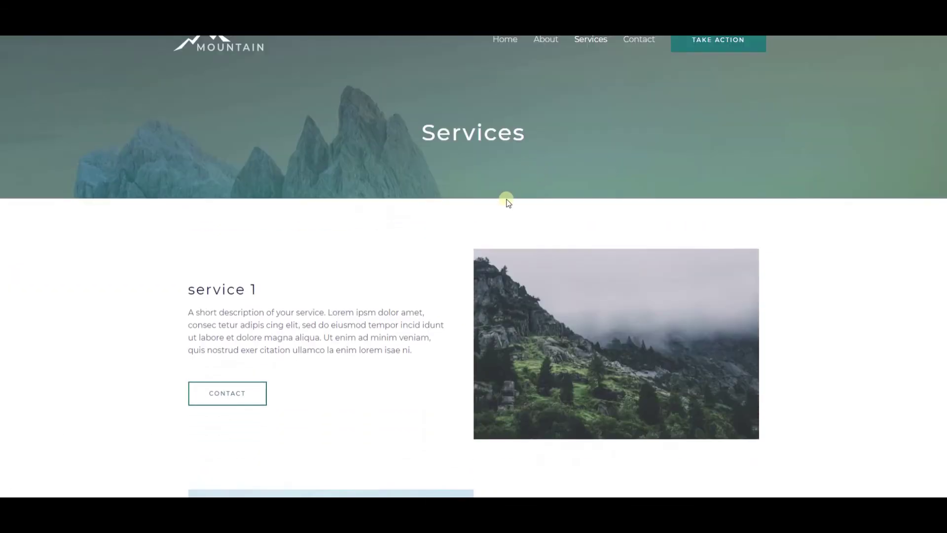
{"action": "scroll", "coordinate": [490, 205], "scroll_direction": "up", "scroll_amount": 7}
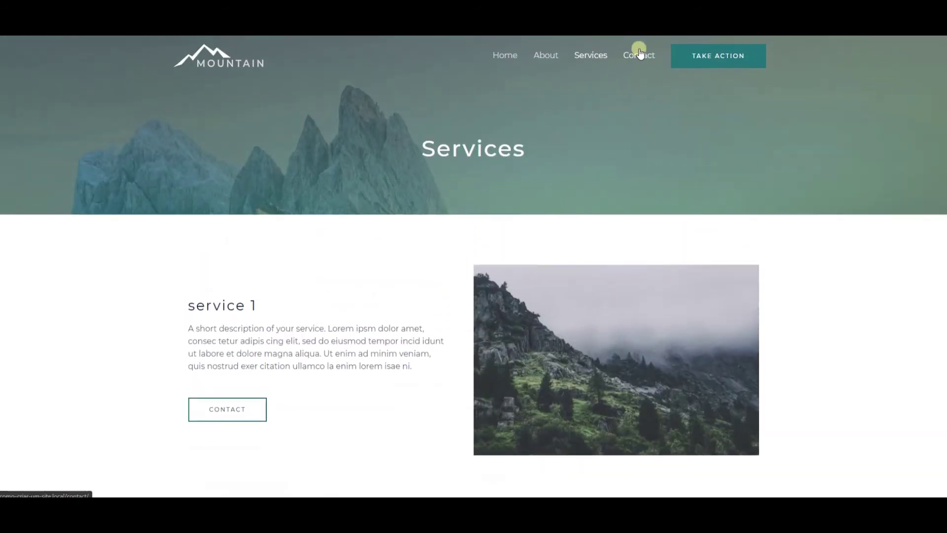
Step: Review the live Contact page by scrolling through it, then launch it in Elementor
{"action": "left_click", "coordinate": [640, 53]}
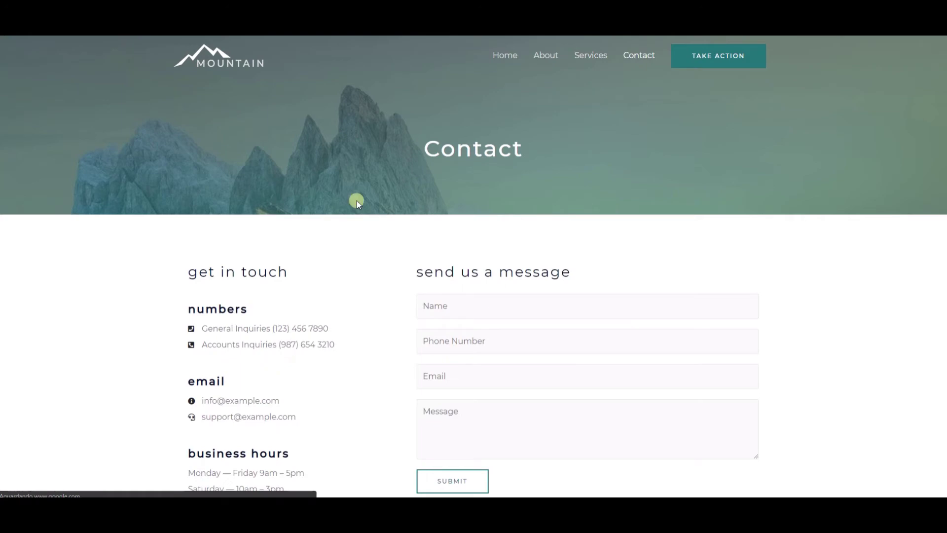
{"action": "scroll", "coordinate": [355, 226], "scroll_direction": "down", "scroll_amount": 4}
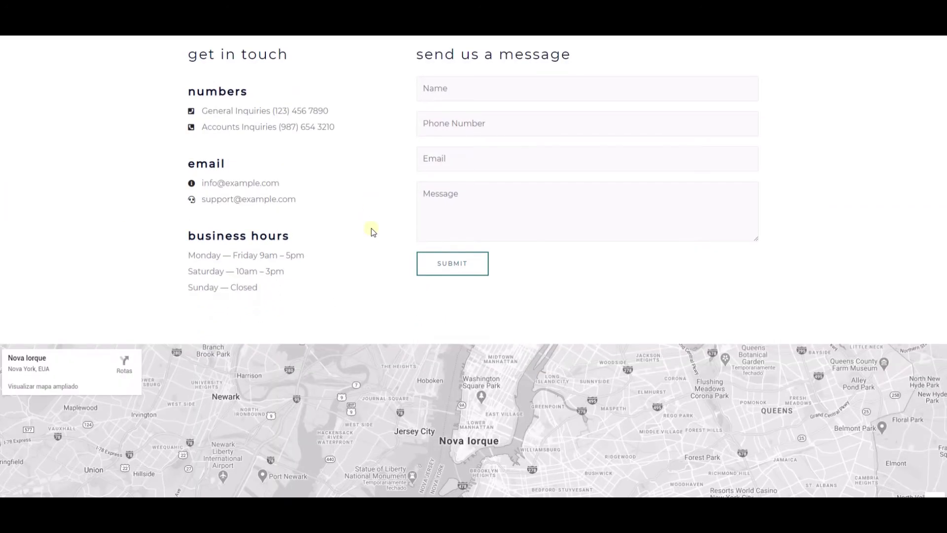
{"action": "scroll", "coordinate": [373, 232], "scroll_direction": "down", "scroll_amount": 4}
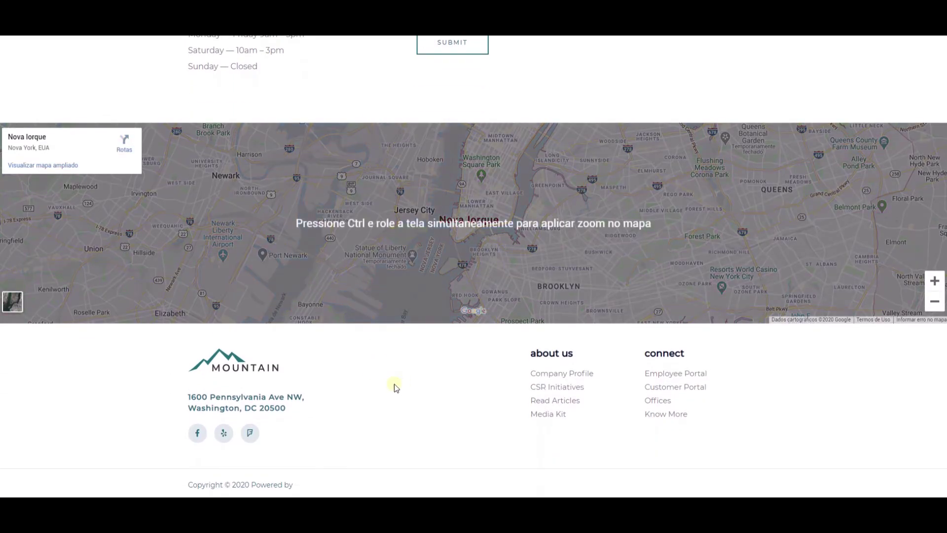
{"action": "scroll", "coordinate": [403, 384], "scroll_direction": "up", "scroll_amount": 7}
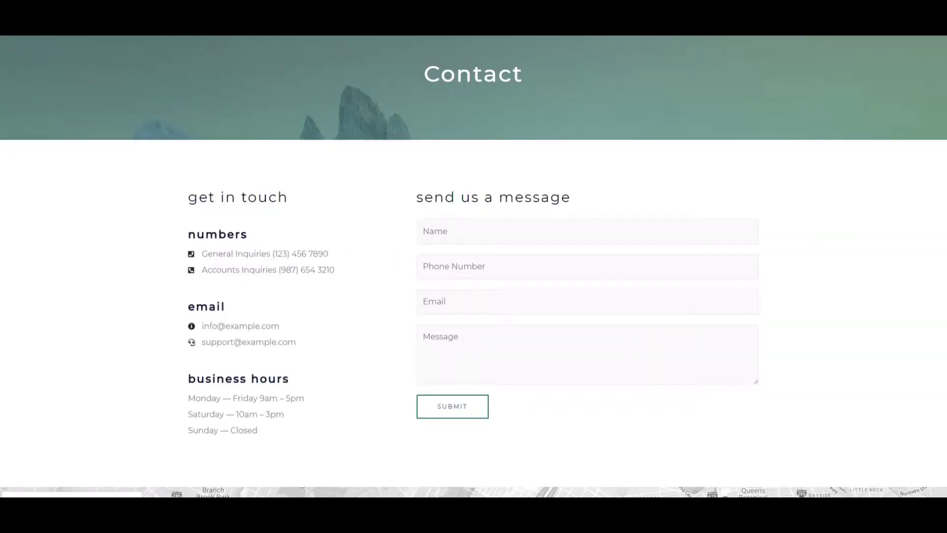
{"action": "scroll", "coordinate": [310, 118], "scroll_direction": "down", "scroll_amount": 7}
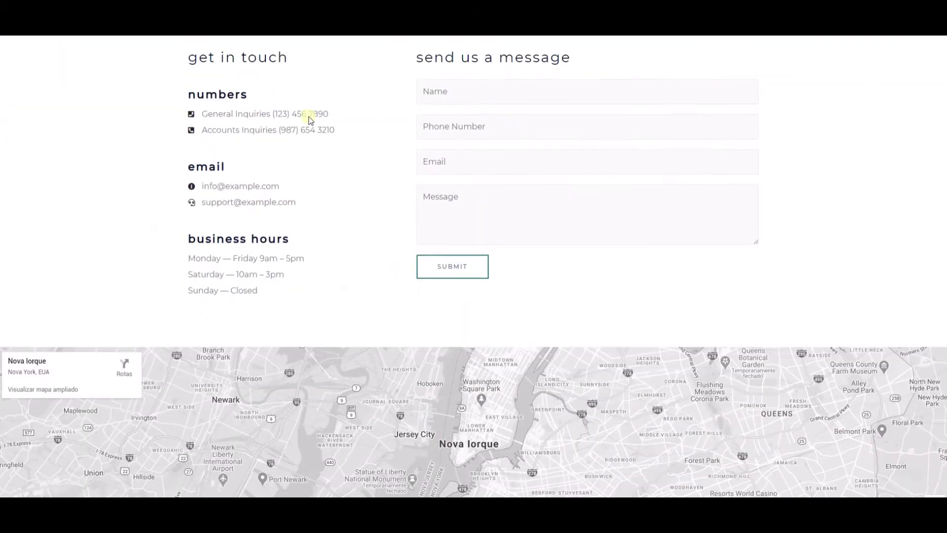
{"action": "scroll", "coordinate": [339, 305], "scroll_direction": "up", "scroll_amount": 7}
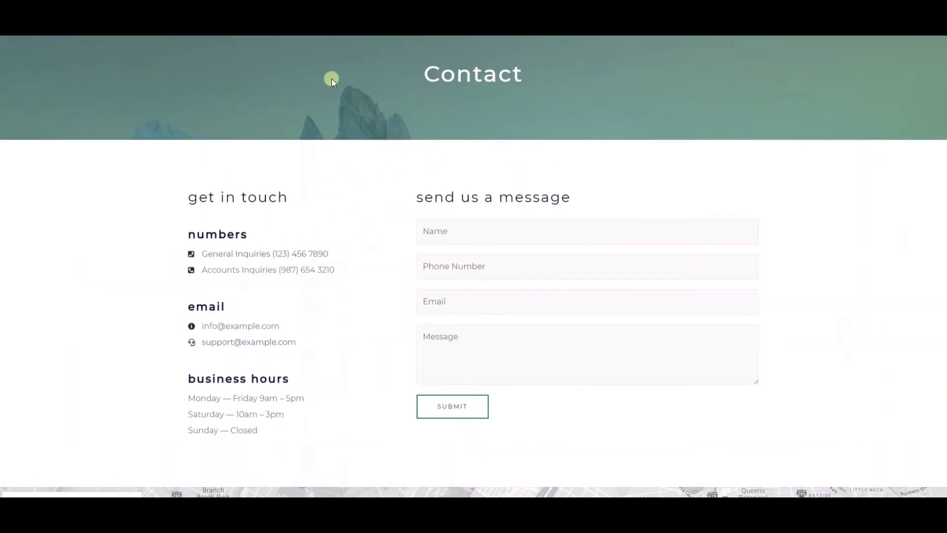
{"action": "mouse_move", "coordinate": [314, 35]}
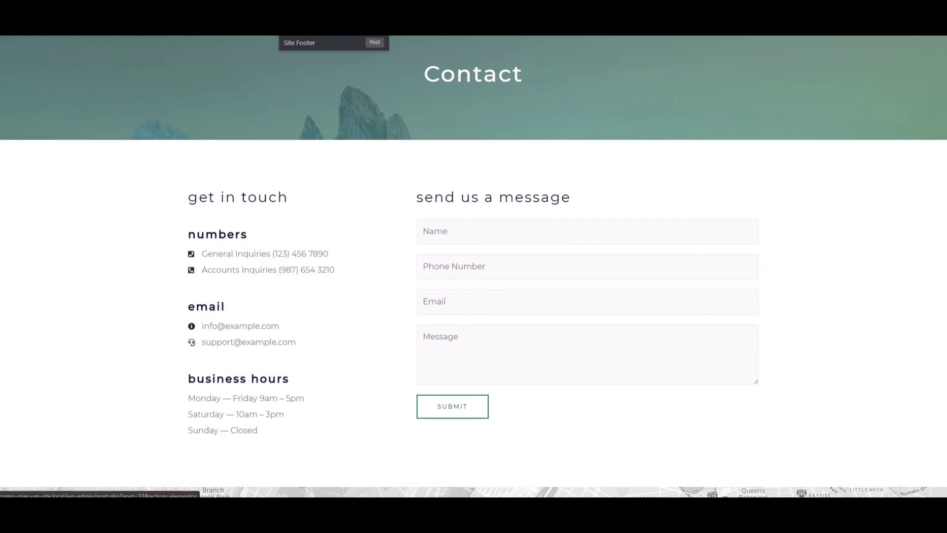
{"action": "left_click", "coordinate": [303, 43]}
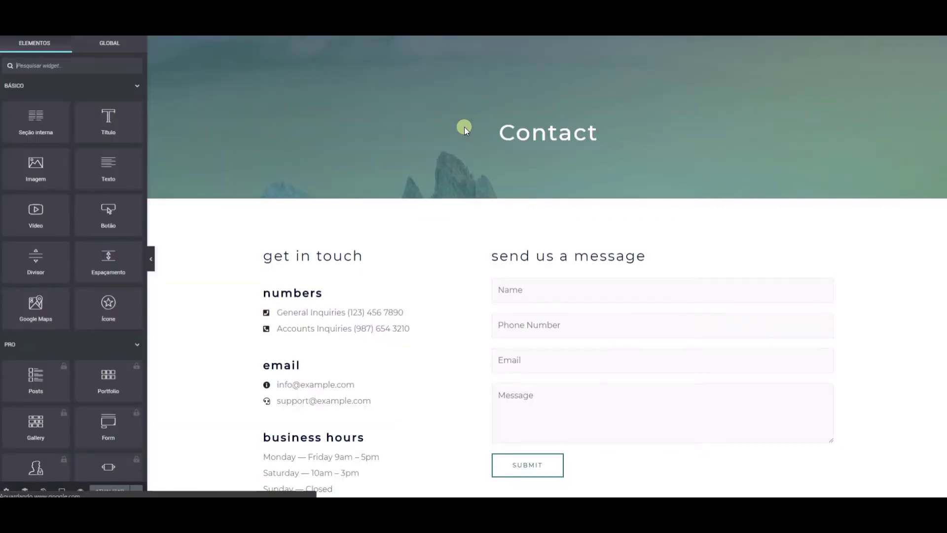
Step: Translate the headings to 'Contato', 'Enviar mensagem!' and 'Entre em contato'
{"action": "left_click", "coordinate": [583, 129]}
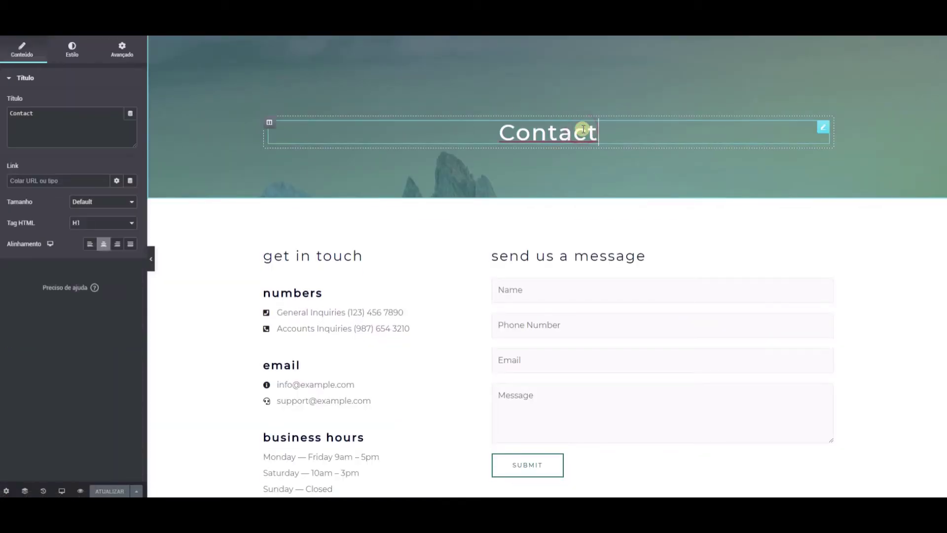
{"action": "key", "text": "Left"}
{"action": "key", "text": "BackSpace"}
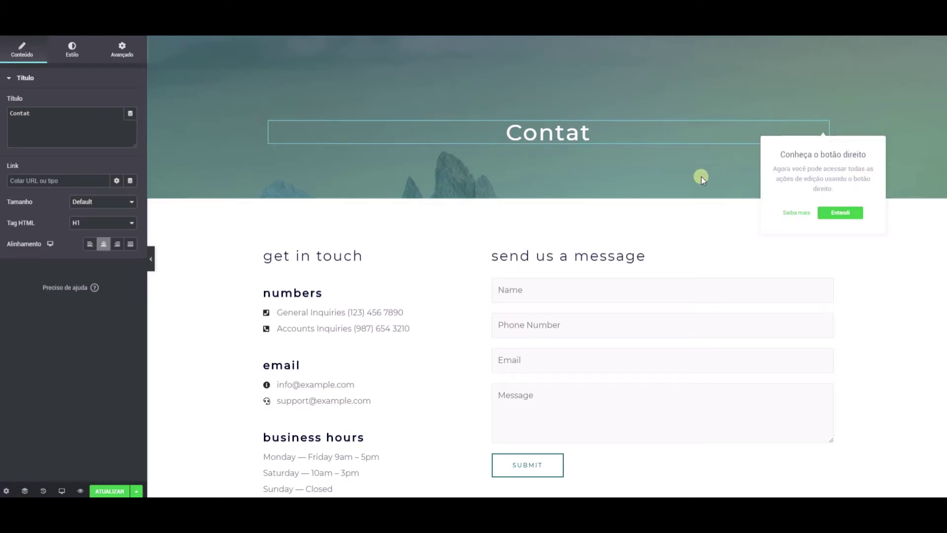
{"action": "left_click", "coordinate": [596, 138]}
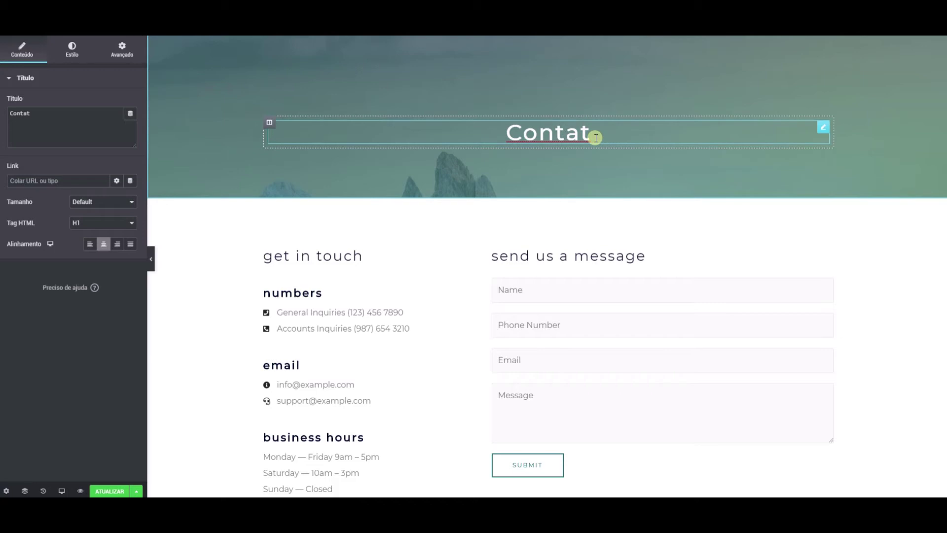
{"action": "type", "text": "o"}
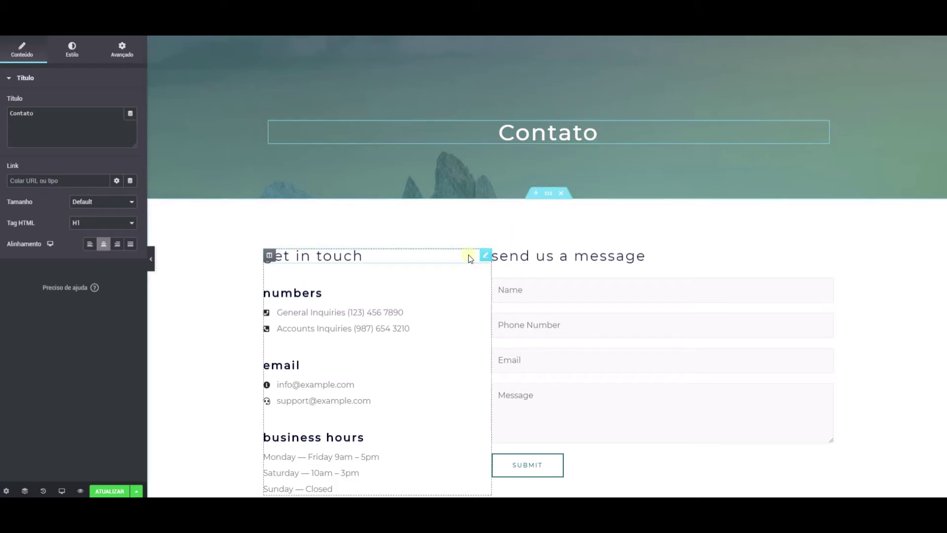
{"action": "left_click", "coordinate": [580, 256]}
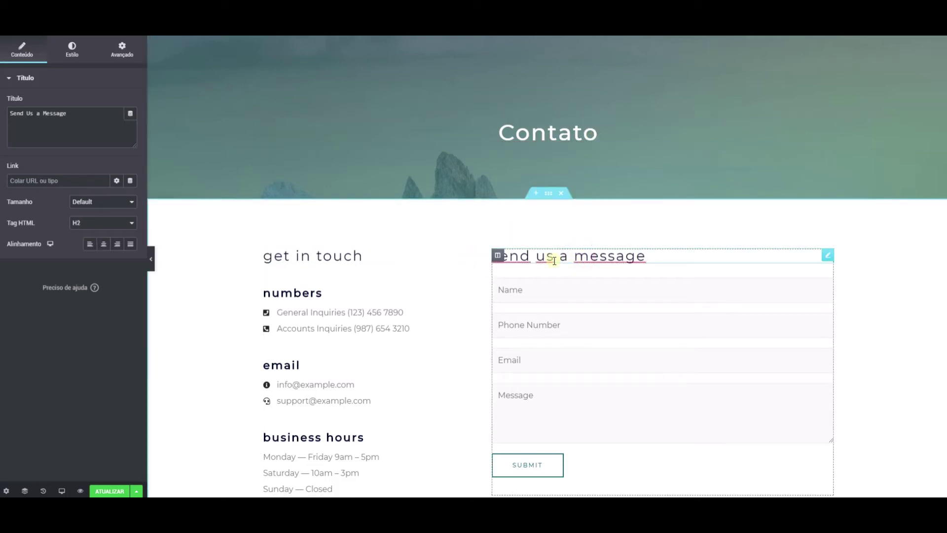
{"action": "triple_click", "coordinate": [650, 257]}
{"action": "type", "text": "Enviar"}
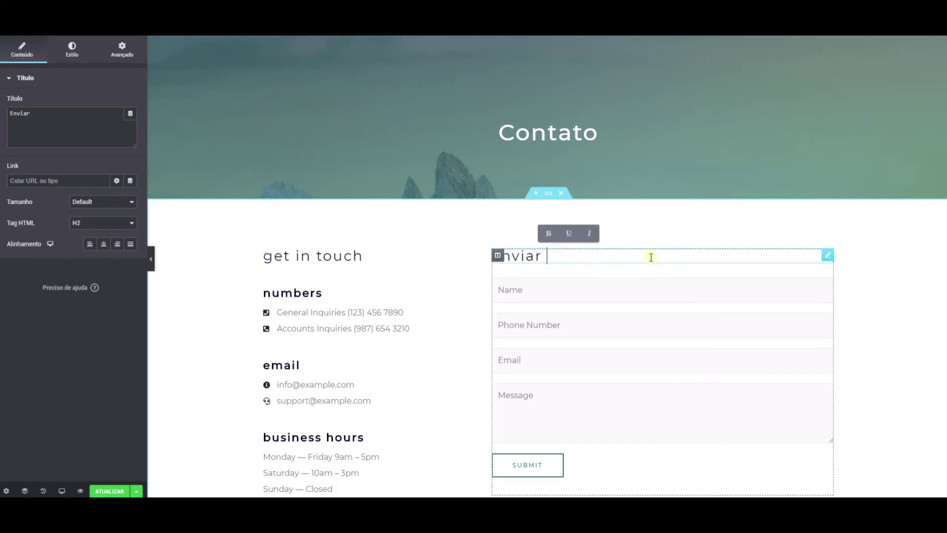
{"action": "type", "text": " mensagem!"}
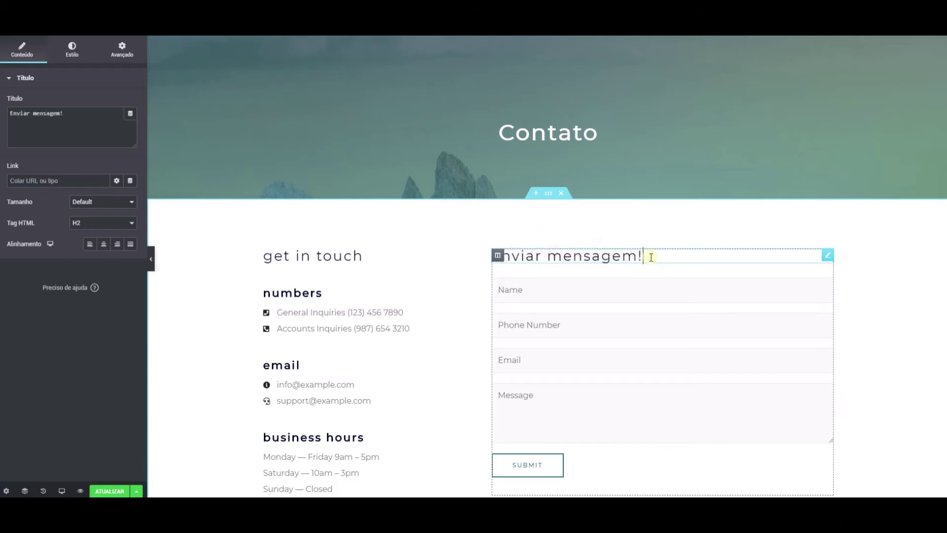
{"action": "left_click", "coordinate": [391, 257]}
{"action": "key", "text": "BackSpace"}
{"action": "key", "text": "BackSpace"}
{"action": "key", "text": "BackSpace"}
{"action": "key", "text": "BackSpace"}
{"action": "key", "text": "BackSpace"}
{"action": "key", "text": "BackSpace"}
{"action": "key", "text": "BackSpace"}
{"action": "key", "text": "BackSpace"}
{"action": "key", "text": "BackSpace"}
{"action": "type", "text": "Entre em contato"}
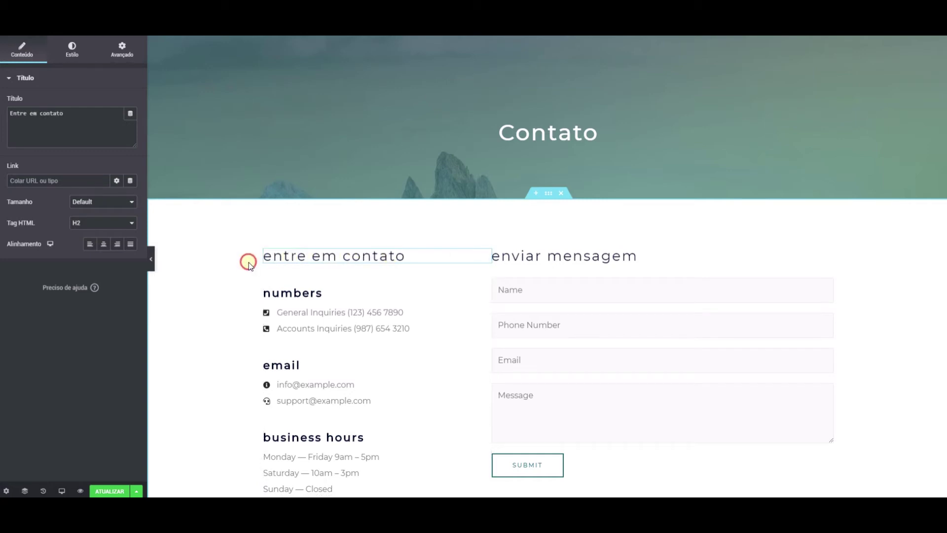
Step: Open the 'Entre em contato' heading's settings and select its title text
{"action": "left_click", "coordinate": [337, 257]}
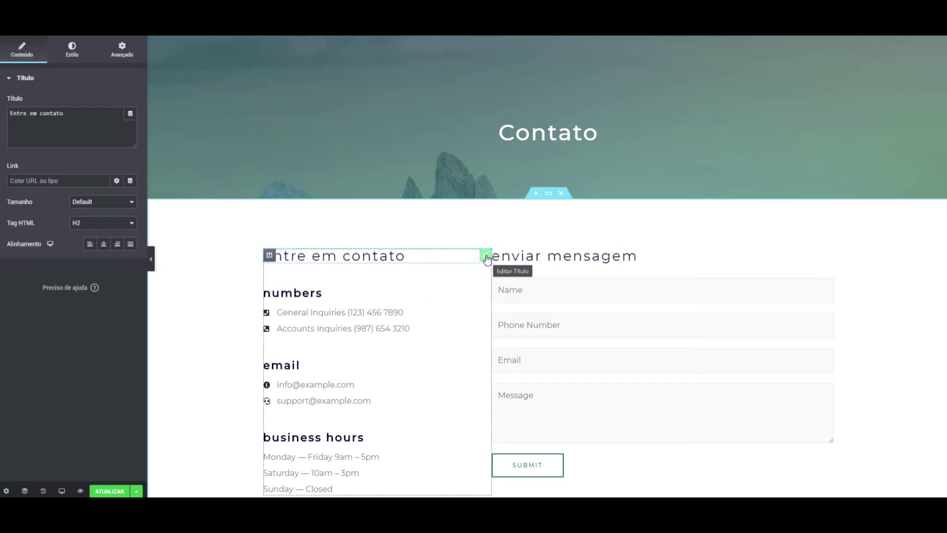
{"action": "right_click", "coordinate": [341, 257]}
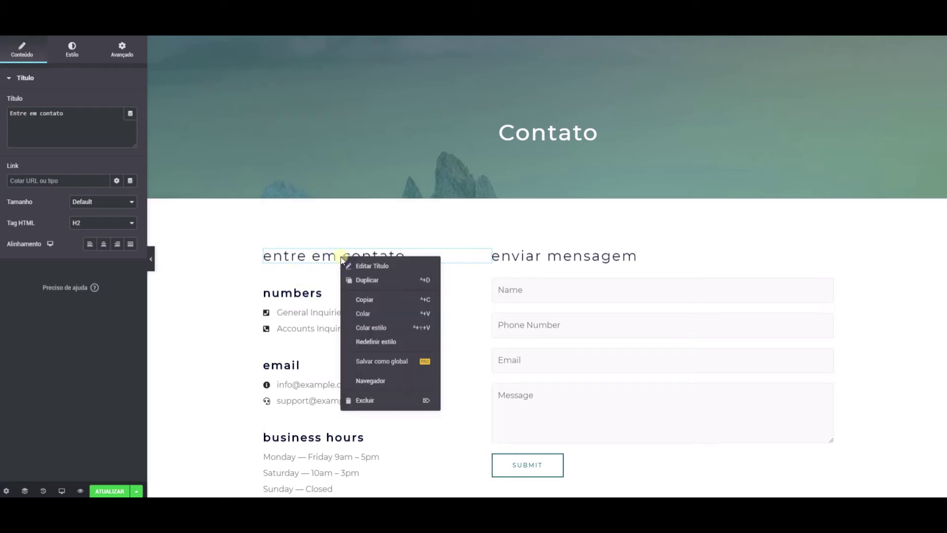
{"action": "left_click", "coordinate": [386, 265]}
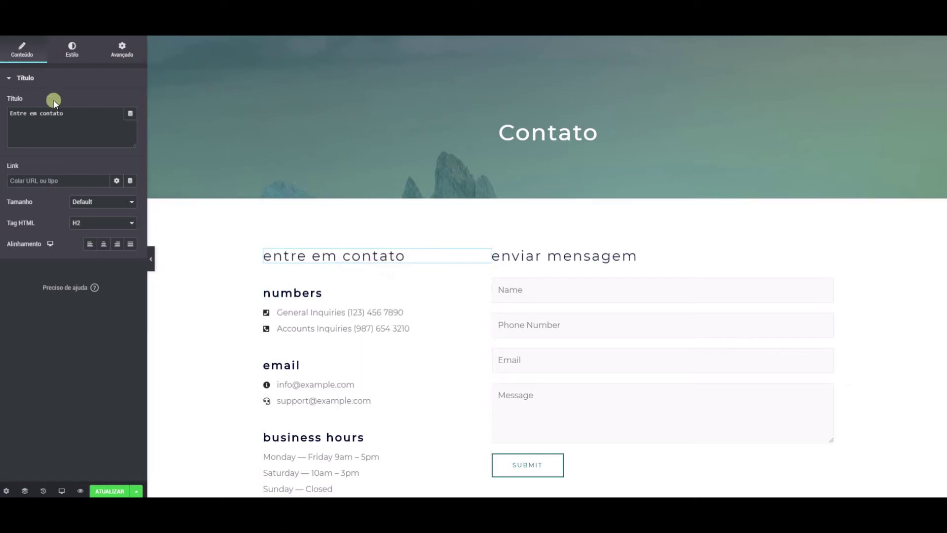
{"action": "left_click_drag", "start_coordinate": [69, 113], "coordinate": [1, 116]}
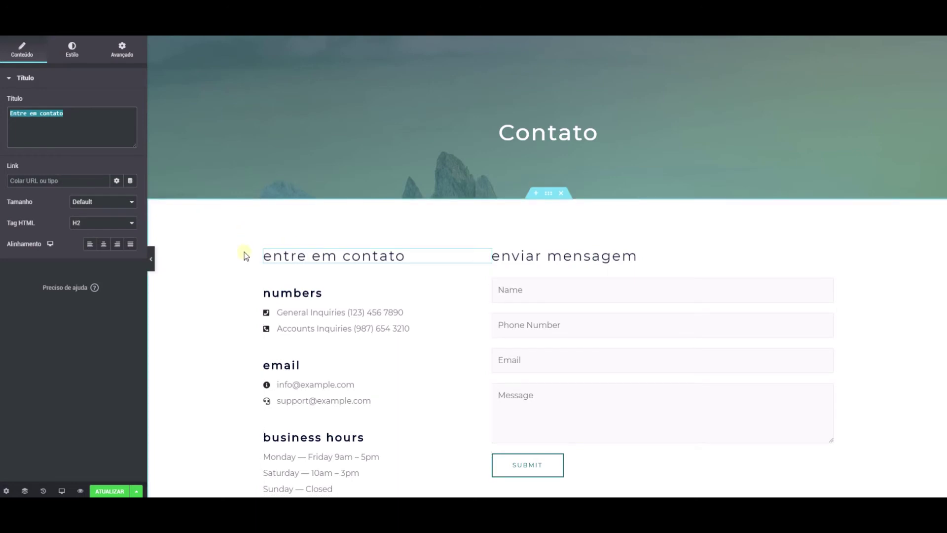
{"action": "scroll", "coordinate": [326, 311], "scroll_direction": "down", "scroll_amount": 2}
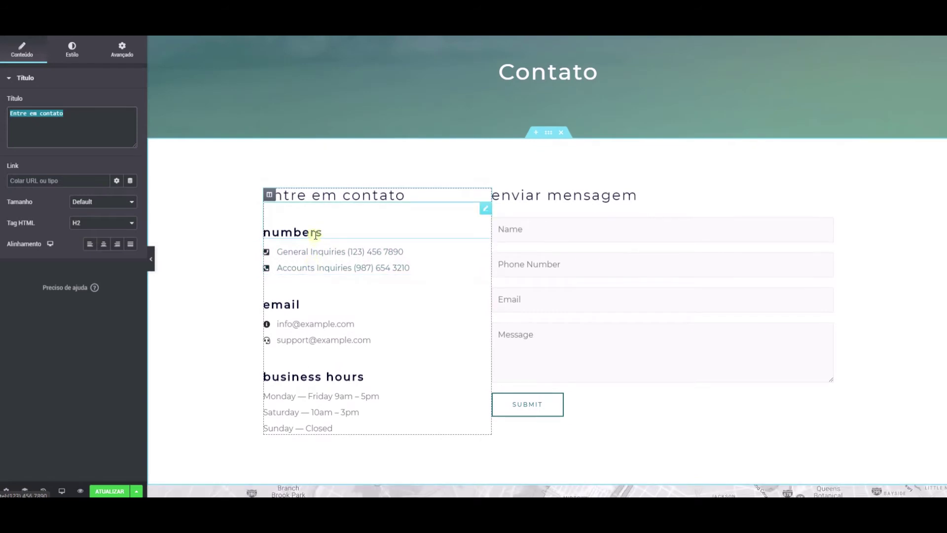
Step: Retitle the Numbers heading to 'Números' and the Email heading to 'E-mail'
{"action": "left_click", "coordinate": [316, 235]}
{"action": "left_click", "coordinate": [71, 117]}
{"action": "double_click", "coordinate": [70, 117]}
{"action": "type", "text": "Número"}
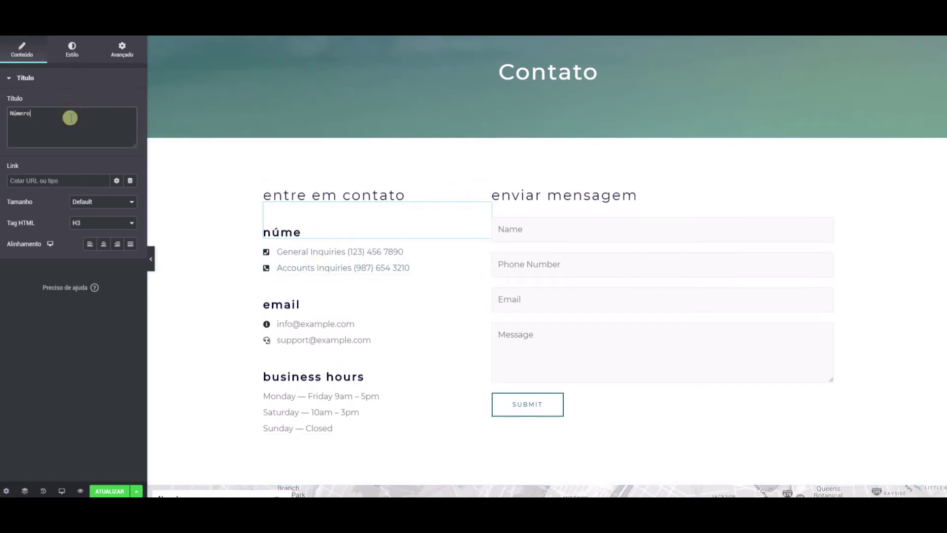
{"action": "type", "text": "s"}
{"action": "left_click", "coordinate": [290, 305]}
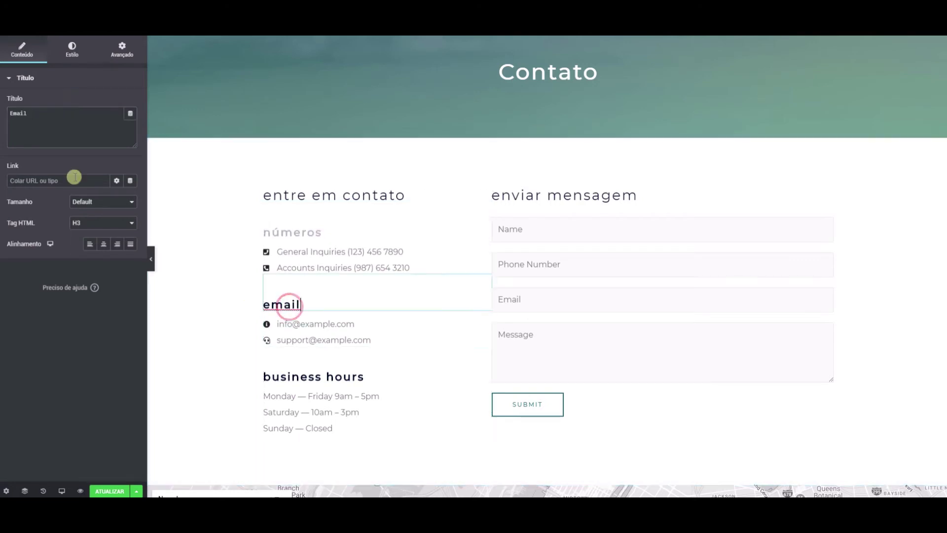
{"action": "left_click", "coordinate": [13, 117]}
{"action": "type", "text": "-"}
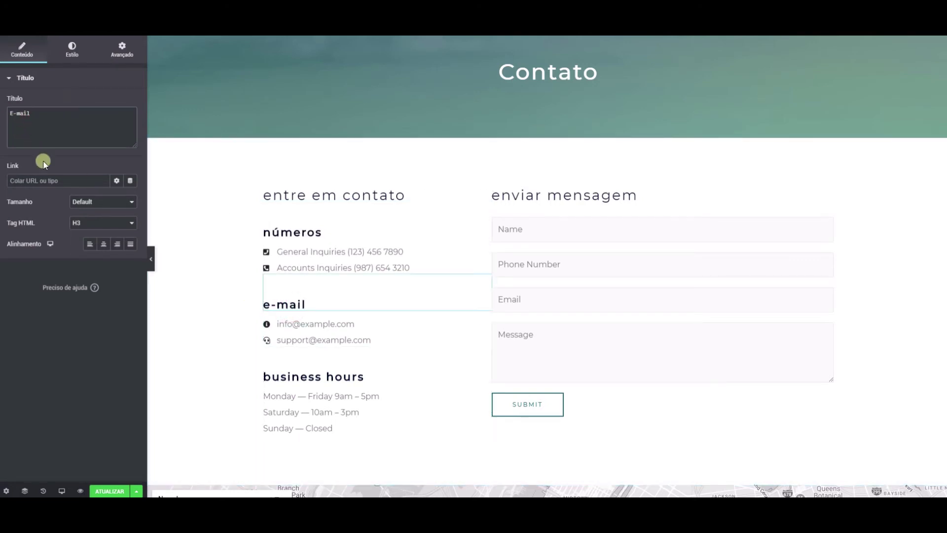
Step: Retitle the Business Hours heading to 'Horário de Trabalho'
{"action": "left_click", "coordinate": [292, 377]}
{"action": "triple_click", "coordinate": [292, 377]}
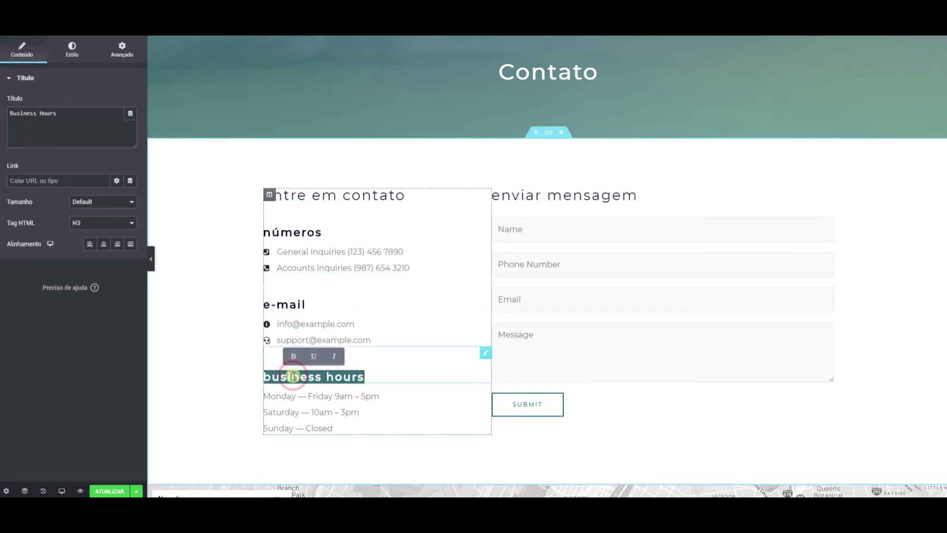
{"action": "left_click", "coordinate": [61, 119]}
{"action": "triple_click", "coordinate": [61, 119]}
{"action": "type", "text": "Hr"}
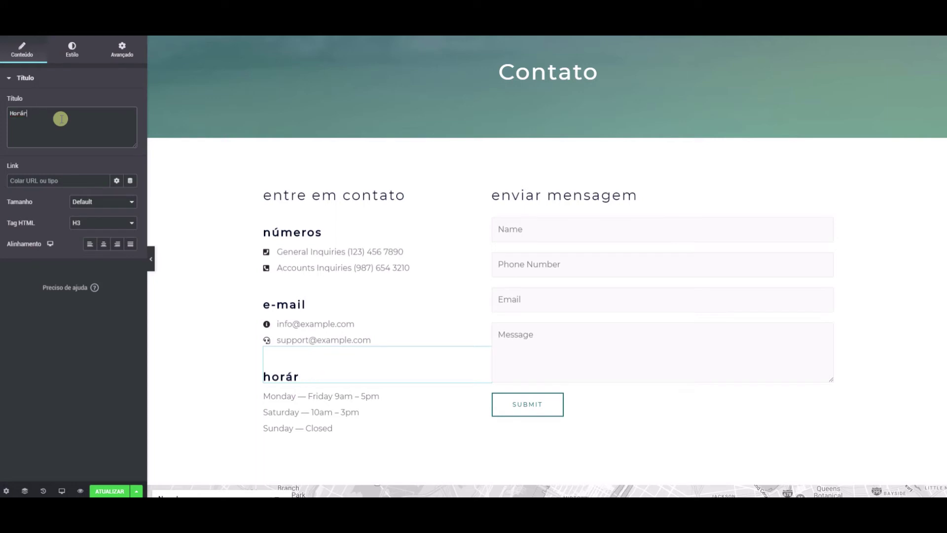
{"action": "type", "text": "rário de Trabalho"}
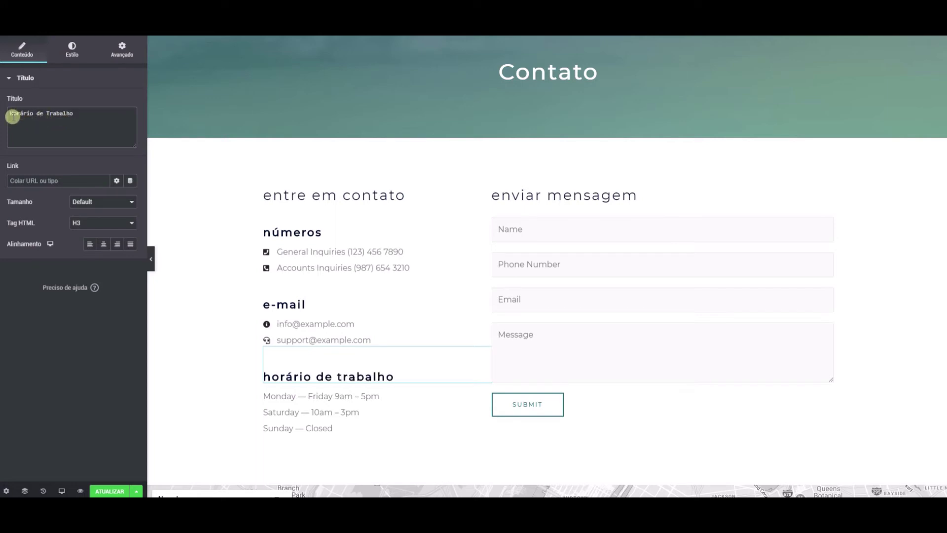
{"action": "left_click_drag", "start_coordinate": [89, 113], "coordinate": [2, 118]}
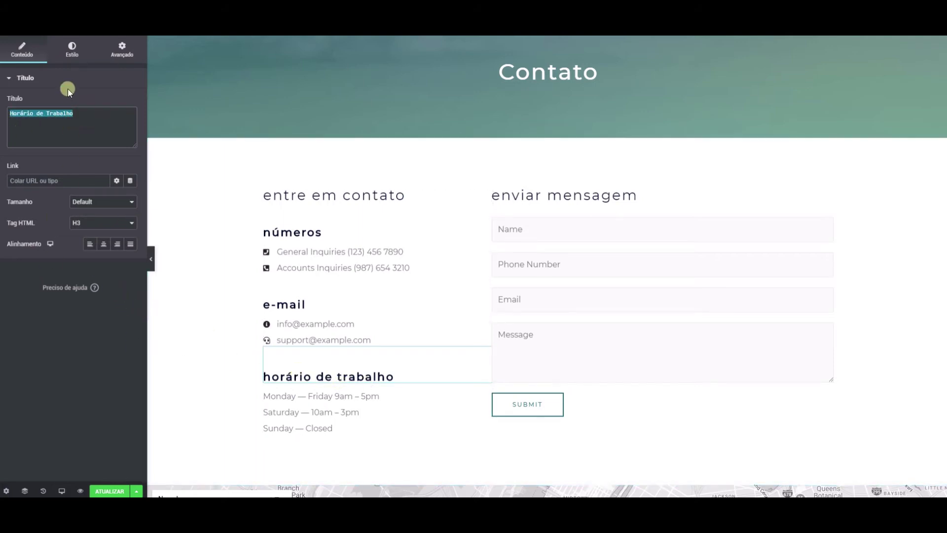
{"action": "left_click", "coordinate": [72, 50]}
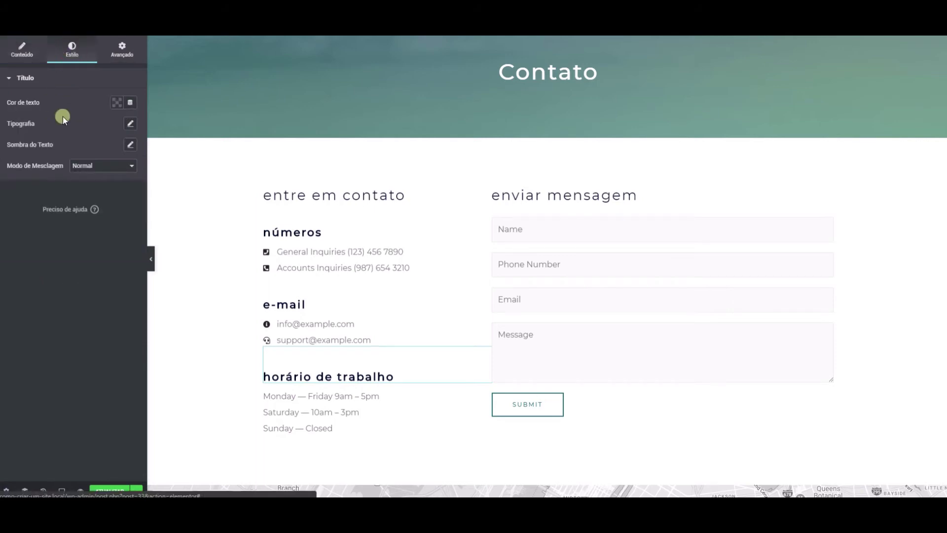
Step: In the heading's typography, try uppercase, capitalize and normal letter case, then leave it Default
{"action": "left_click", "coordinate": [130, 124]}
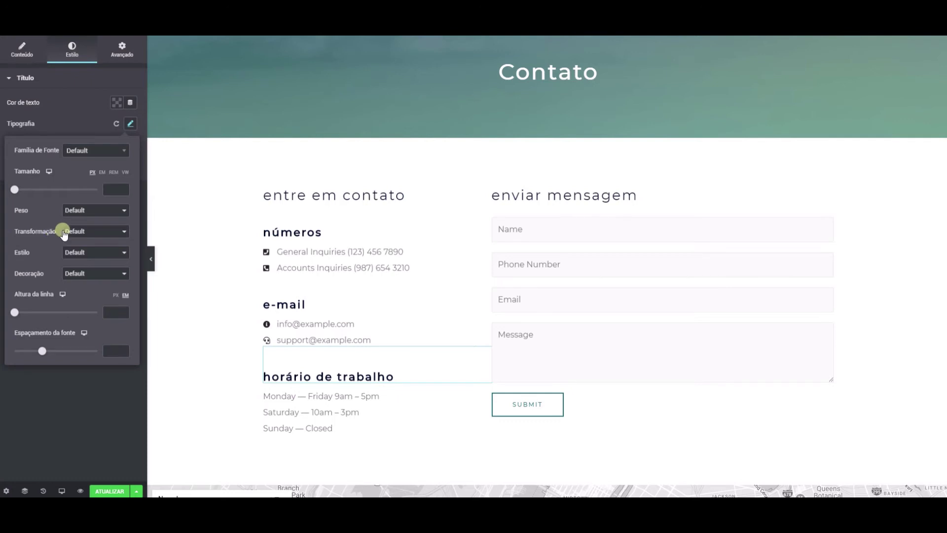
{"action": "left_click", "coordinate": [80, 232]}
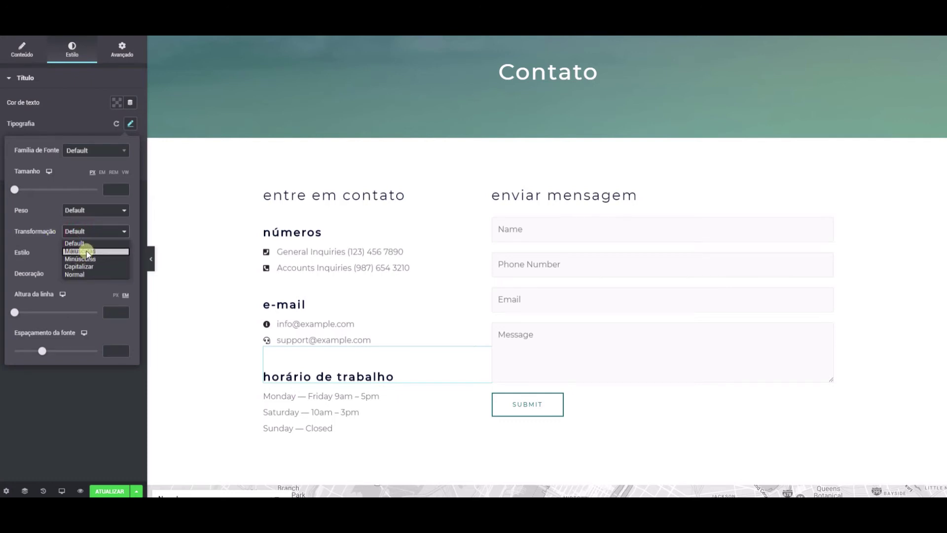
{"action": "left_click", "coordinate": [87, 250]}
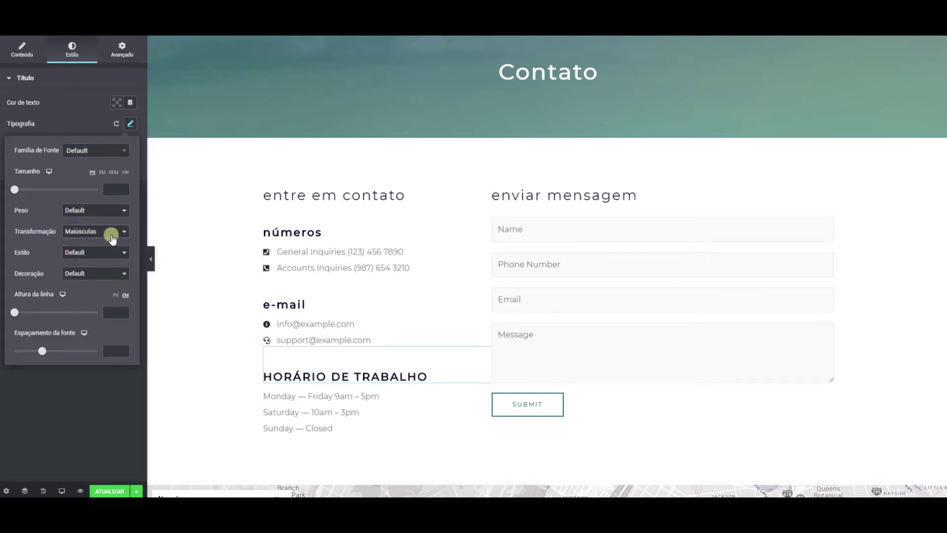
{"action": "left_click", "coordinate": [112, 237]}
{"action": "left_click", "coordinate": [87, 241]}
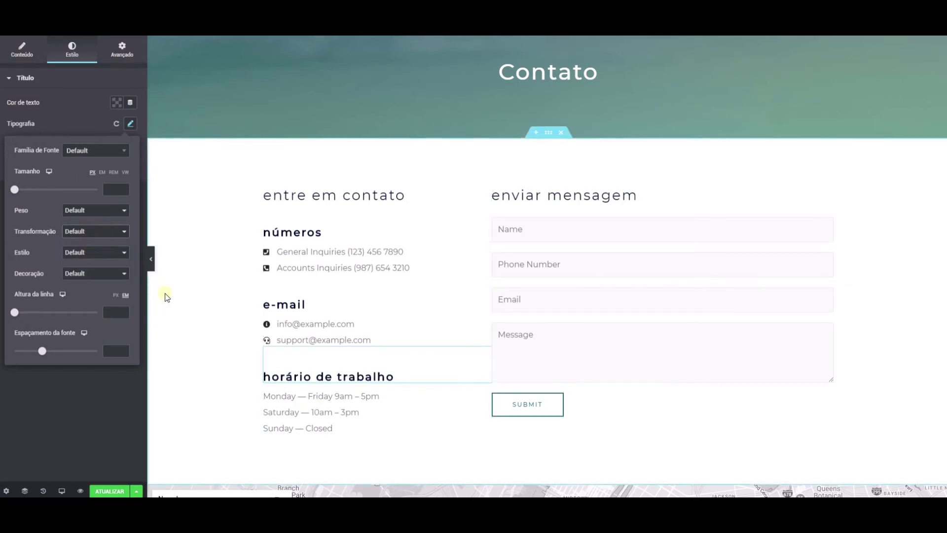
{"action": "left_click", "coordinate": [106, 233]}
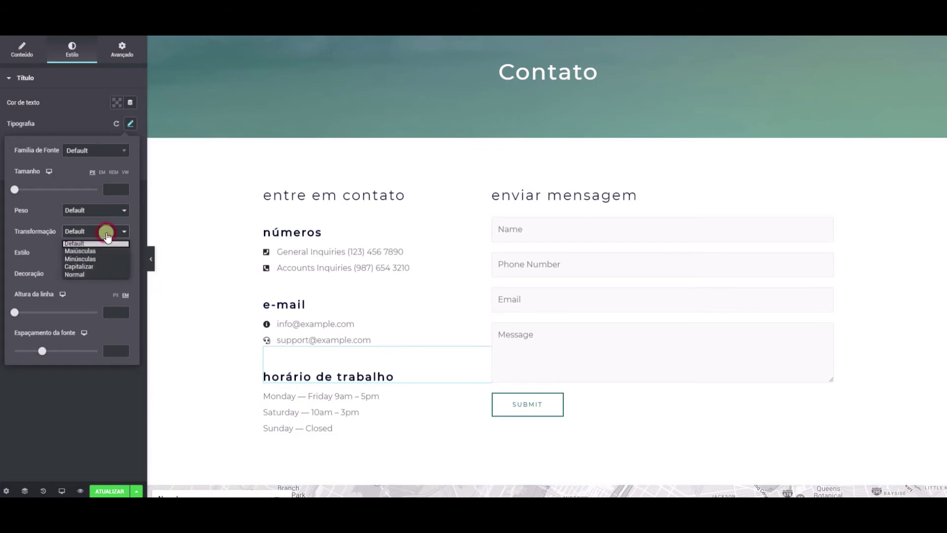
{"action": "left_click", "coordinate": [95, 266]}
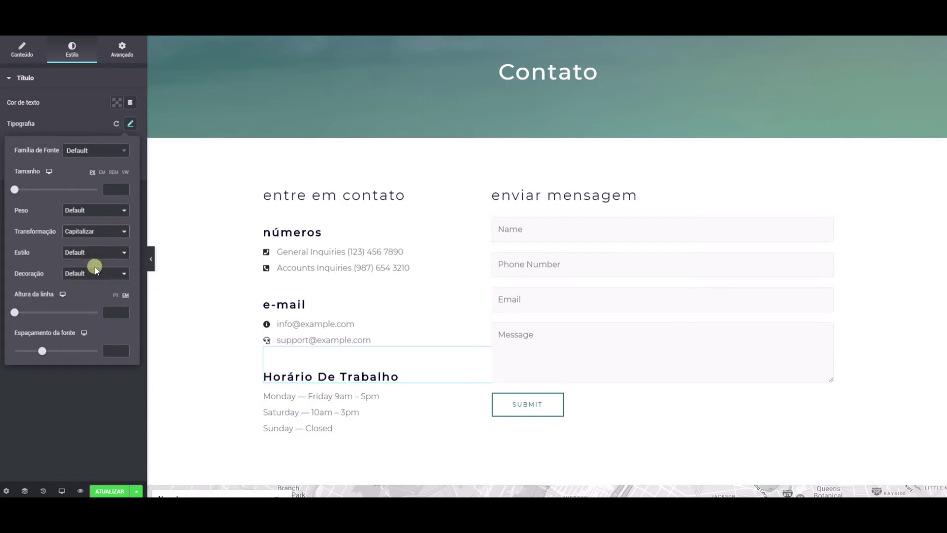
{"action": "left_click", "coordinate": [90, 235]}
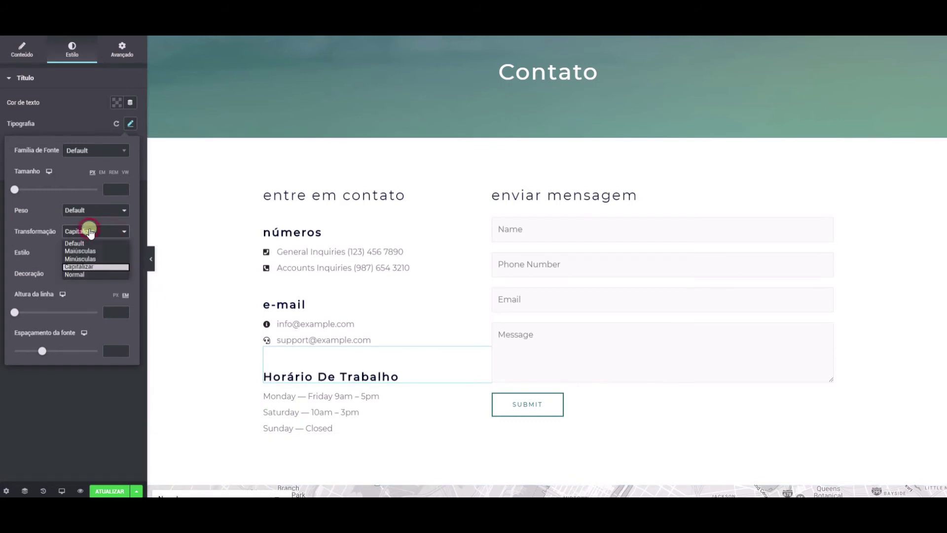
{"action": "left_click", "coordinate": [87, 275]}
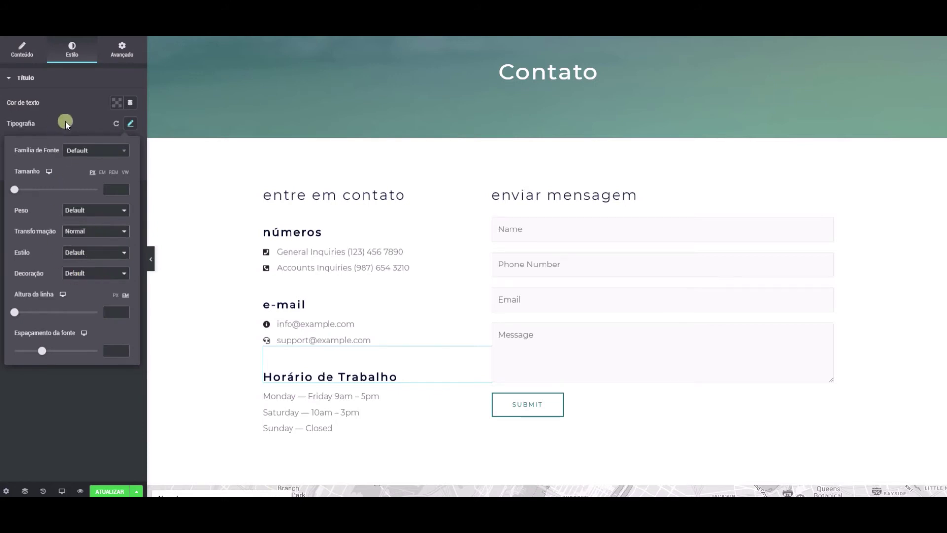
{"action": "left_click", "coordinate": [90, 232]}
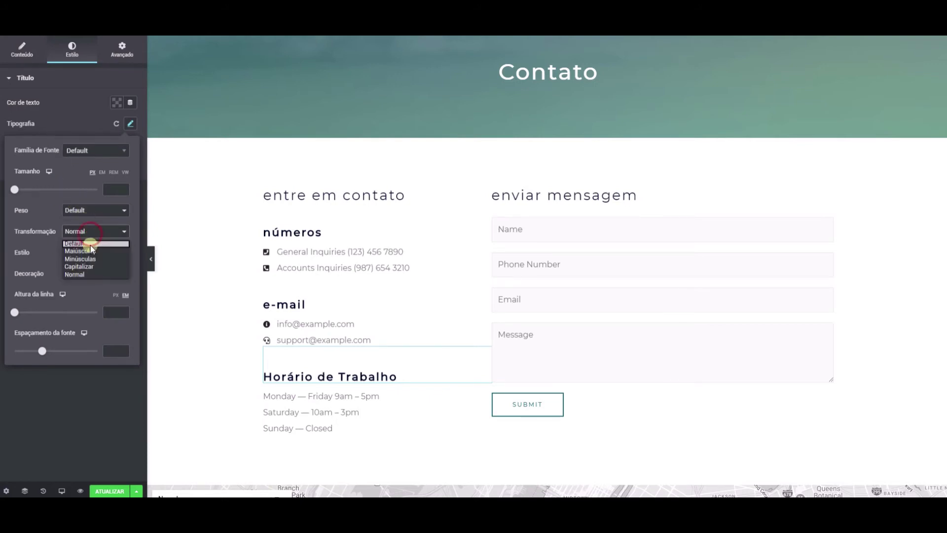
{"action": "left_click", "coordinate": [91, 244]}
Step: Try Bold, 500, 200 and 100 font weights before settling on 900
{"action": "left_click", "coordinate": [77, 251]}
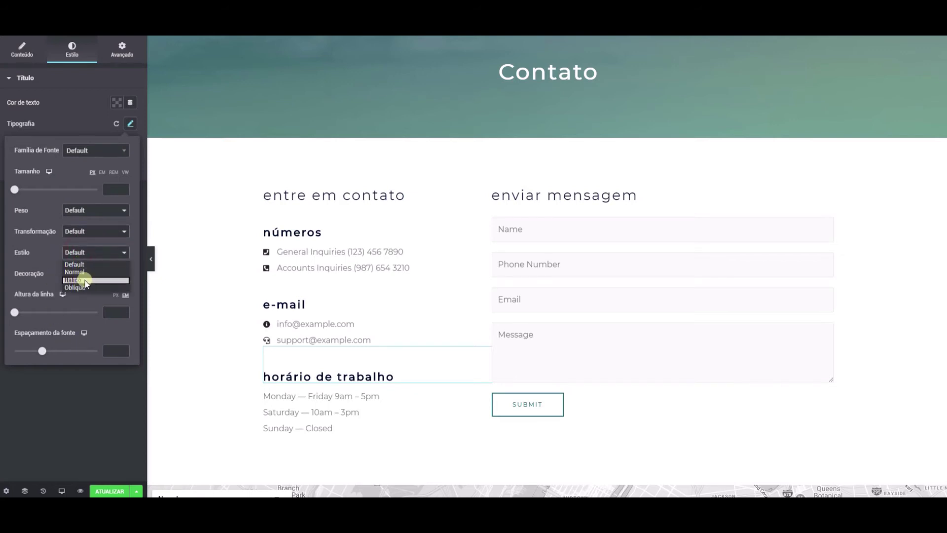
{"action": "left_click", "coordinate": [77, 210]}
{"action": "left_click", "coordinate": [76, 210]}
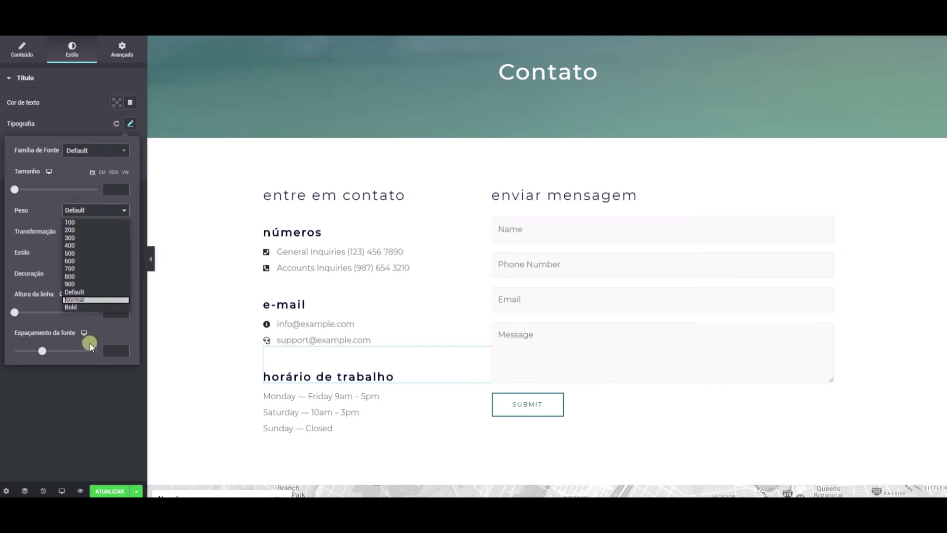
{"action": "left_click", "coordinate": [74, 306]}
{"action": "left_click", "coordinate": [84, 216]}
{"action": "left_click", "coordinate": [86, 283]}
{"action": "left_click", "coordinate": [80, 211]}
{"action": "left_click", "coordinate": [81, 253]}
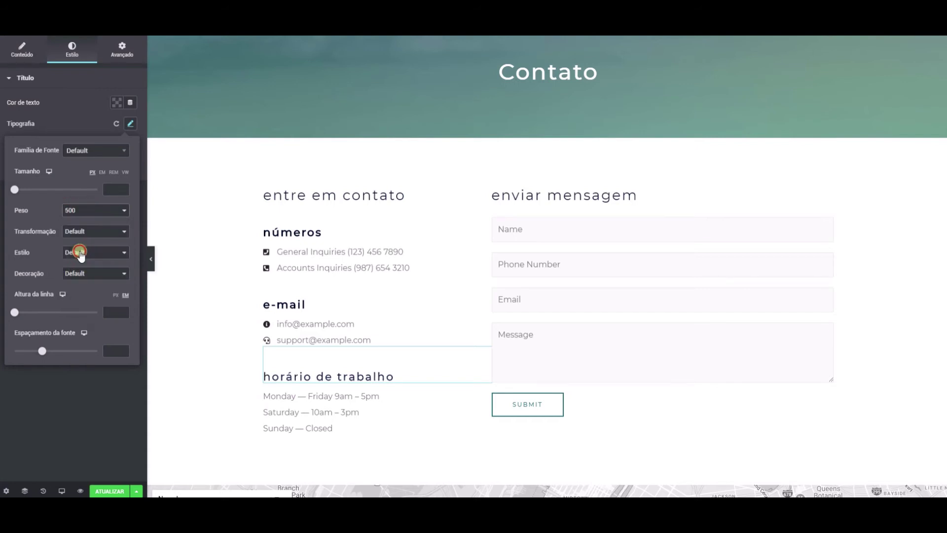
{"action": "left_click", "coordinate": [79, 211]}
{"action": "left_click", "coordinate": [78, 231]}
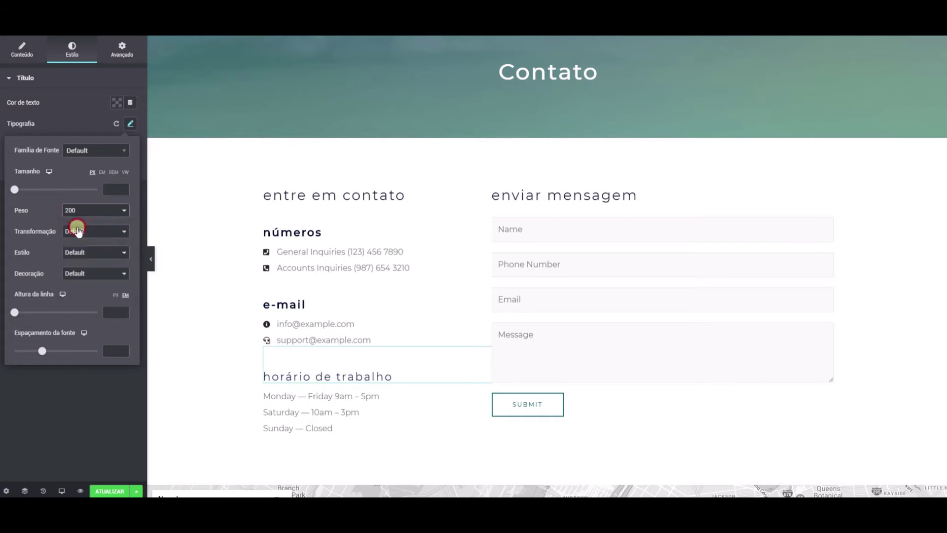
{"action": "left_click", "coordinate": [77, 213]}
{"action": "left_click", "coordinate": [78, 222]}
{"action": "left_click", "coordinate": [85, 213]}
{"action": "left_click", "coordinate": [74, 283]}
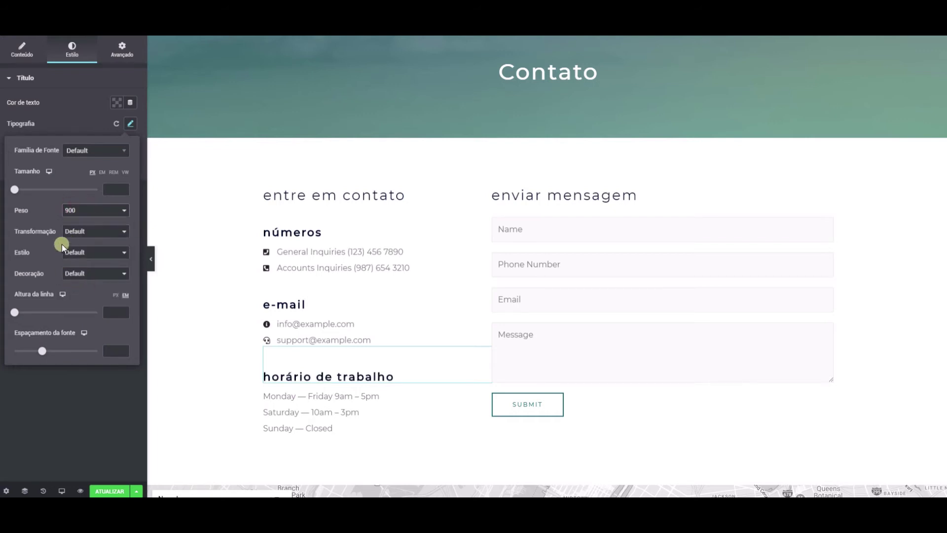
Step: Test larger and smaller sizes and EM units, then clear the size back to default in PX
{"action": "mouse_move", "coordinate": [29, 184]}
{"action": "left_mouse_down"}
{"action": "mouse_move", "coordinate": [24, 190]}
{"action": "mouse_move", "coordinate": [58, 192]}
{"action": "mouse_move", "coordinate": [1, 200]}
{"action": "mouse_move", "coordinate": [40, 186]}
{"action": "mouse_move", "coordinate": [17, 192]}
{"action": "left_mouse_up"}
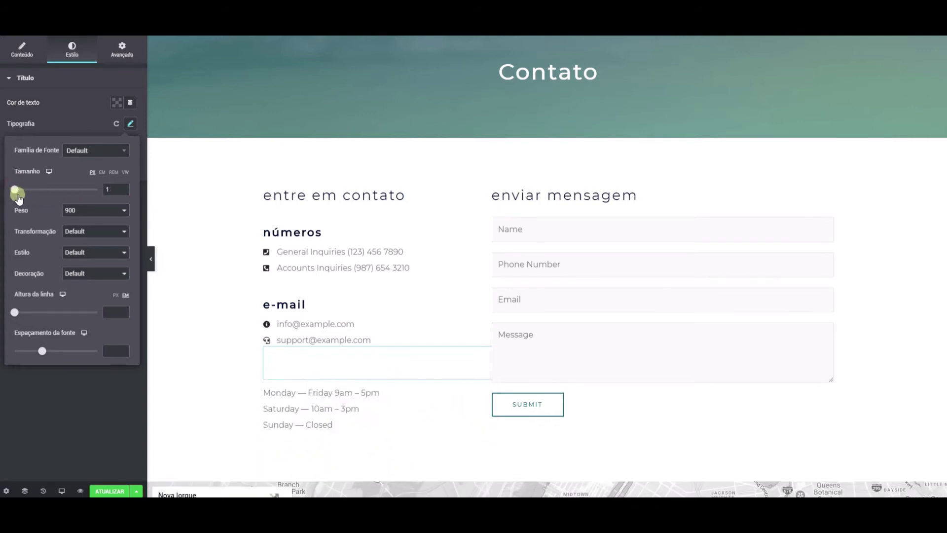
{"action": "left_click", "coordinate": [102, 190]}
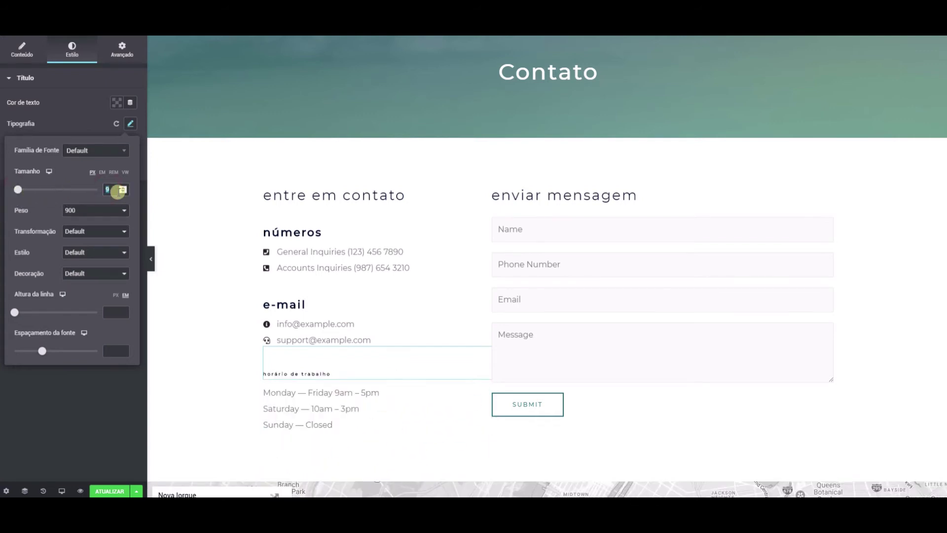
{"action": "key", "text": "BackSpace"}
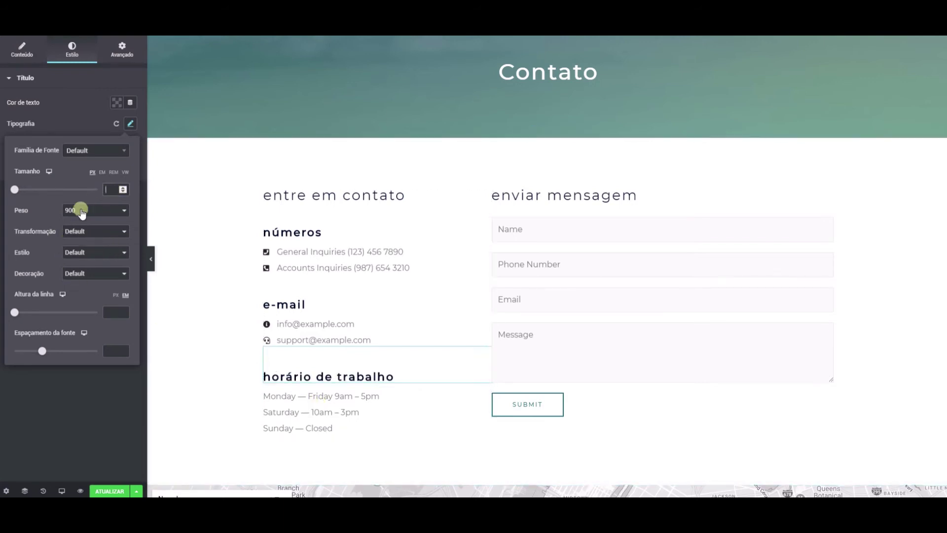
{"action": "left_click", "coordinate": [102, 174]}
{"action": "left_click", "coordinate": [102, 173]}
{"action": "left_click", "coordinate": [92, 172]}
{"action": "left_click", "coordinate": [129, 124]}
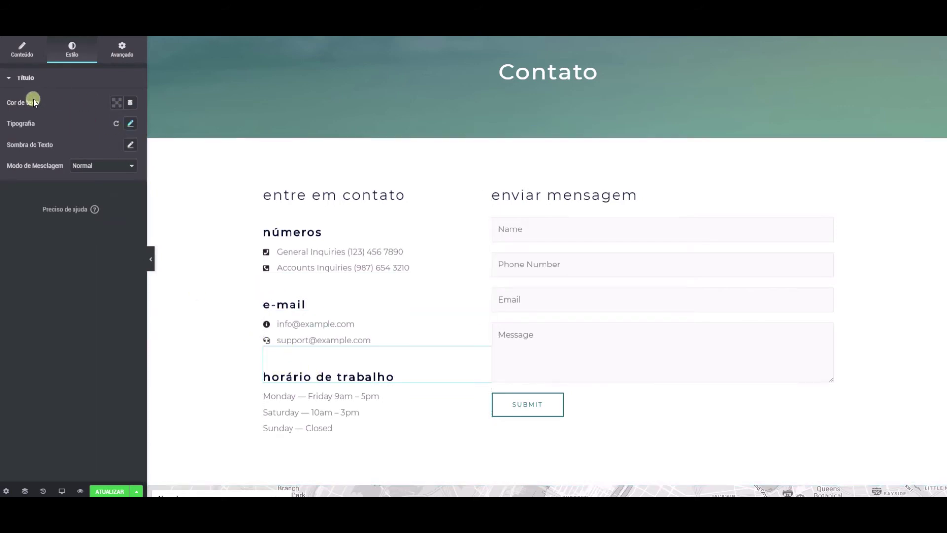
{"action": "left_click", "coordinate": [117, 104]}
{"action": "left_click_drag", "start_coordinate": [97, 211], "coordinate": [165, 200]}
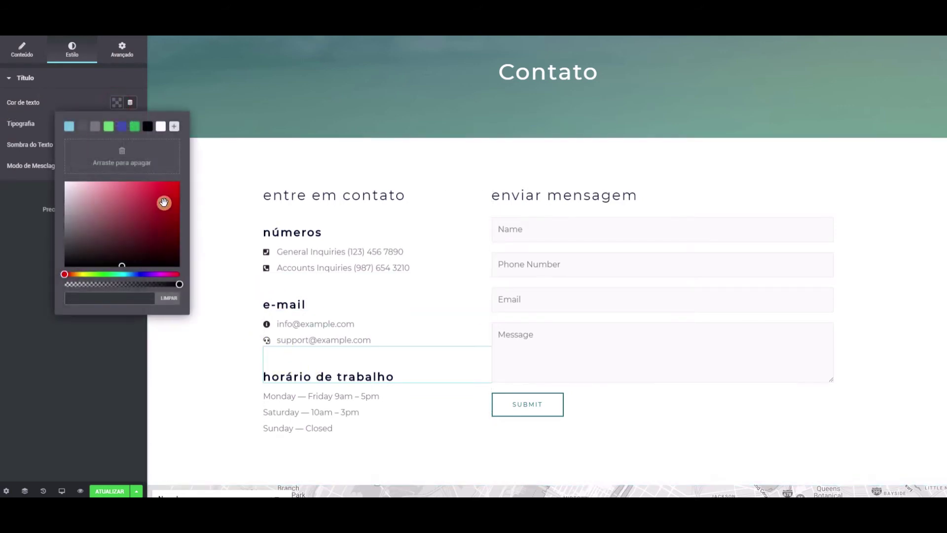
{"action": "left_click", "coordinate": [180, 201]}
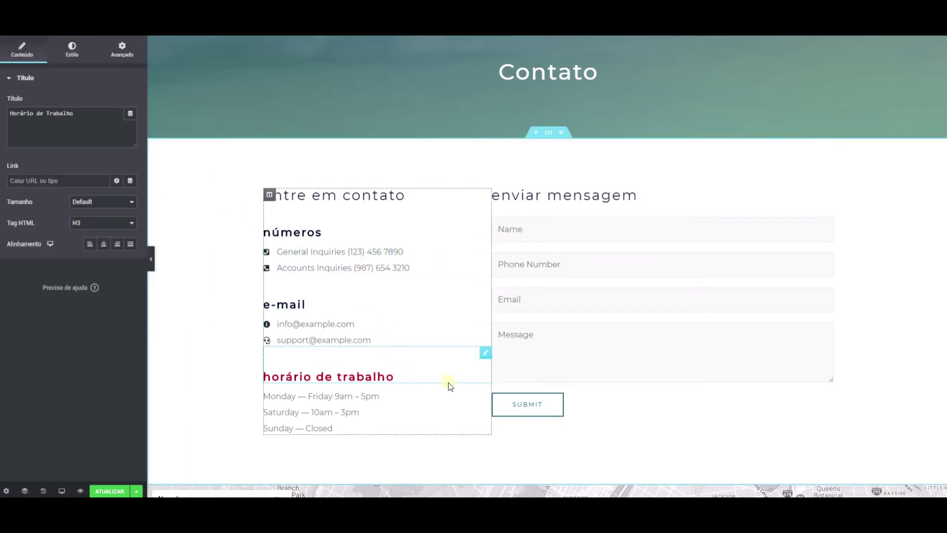
{"action": "left_click", "coordinate": [485, 354]}
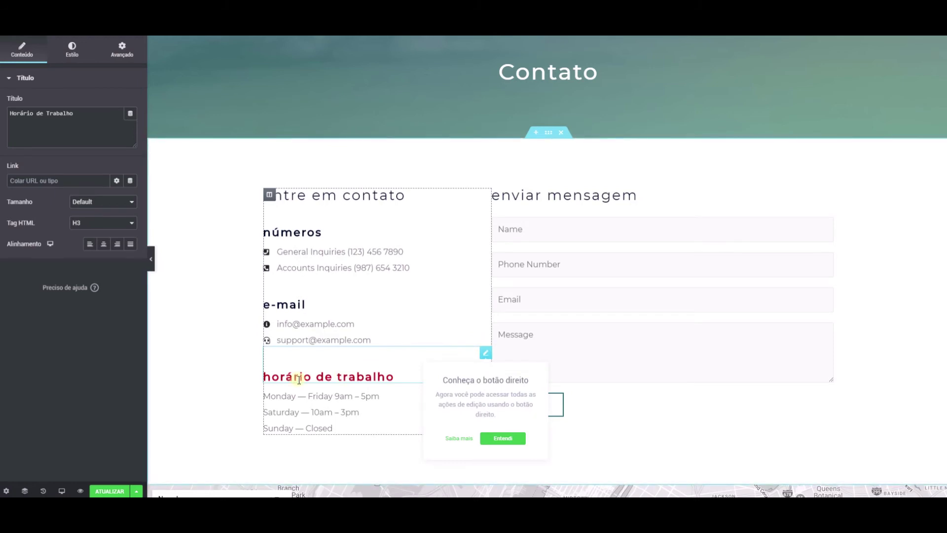
{"action": "left_click", "coordinate": [300, 376]}
{"action": "left_click", "coordinate": [79, 48]}
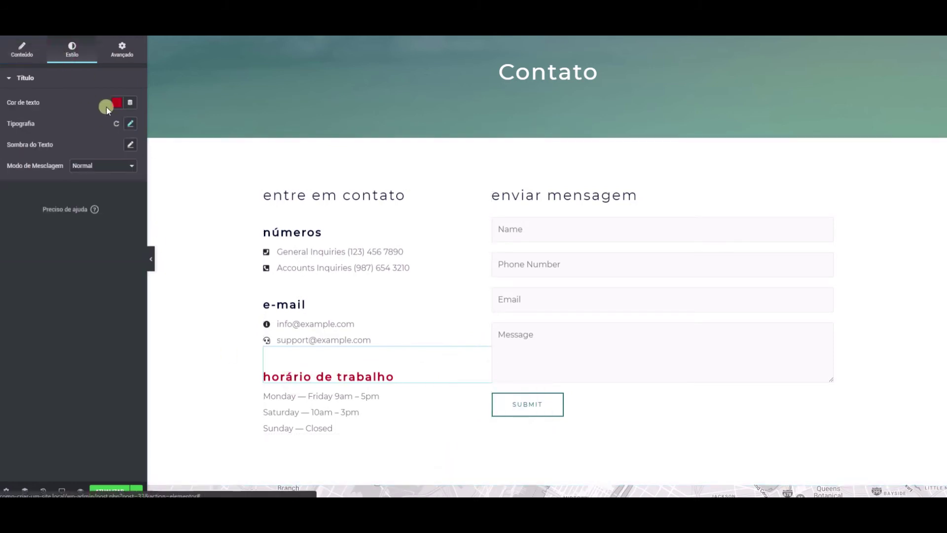
{"action": "left_click", "coordinate": [117, 103]}
{"action": "left_click", "coordinate": [147, 127]}
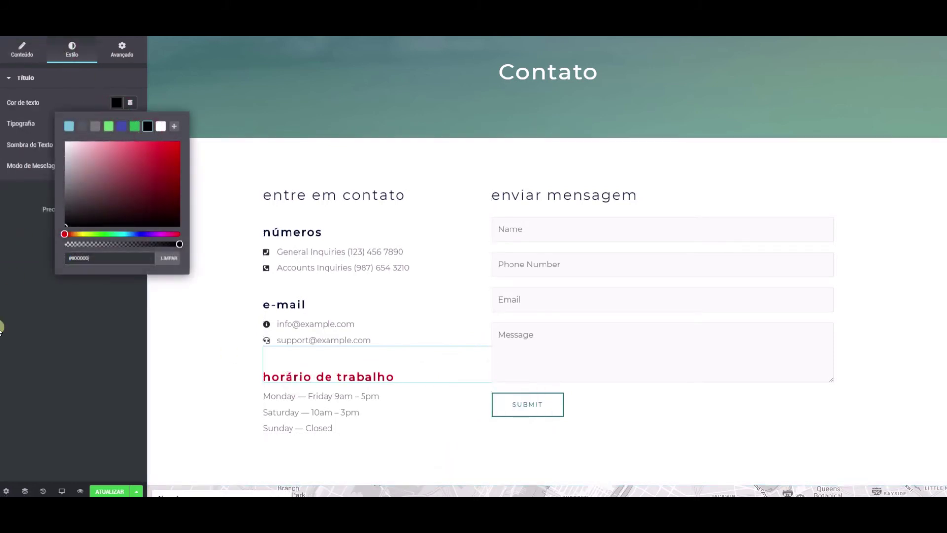
{"action": "left_click", "coordinate": [168, 258]}
{"action": "left_click", "coordinate": [22, 234]}
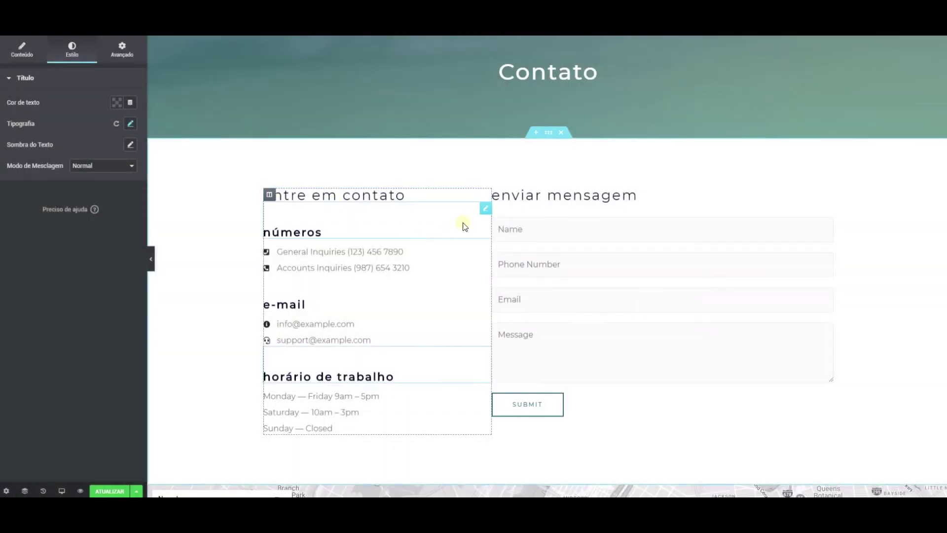
Step: Move the 'números' heading above the map and the contact form under the 'e-mail' heading
{"action": "left_click_drag", "start_coordinate": [484, 211], "coordinate": [518, 168]}
{"action": "scroll", "coordinate": [578, 228], "scroll_direction": "down", "scroll_amount": 10}
{"action": "scroll", "coordinate": [507, 129], "scroll_direction": "up", "scroll_amount": 6}
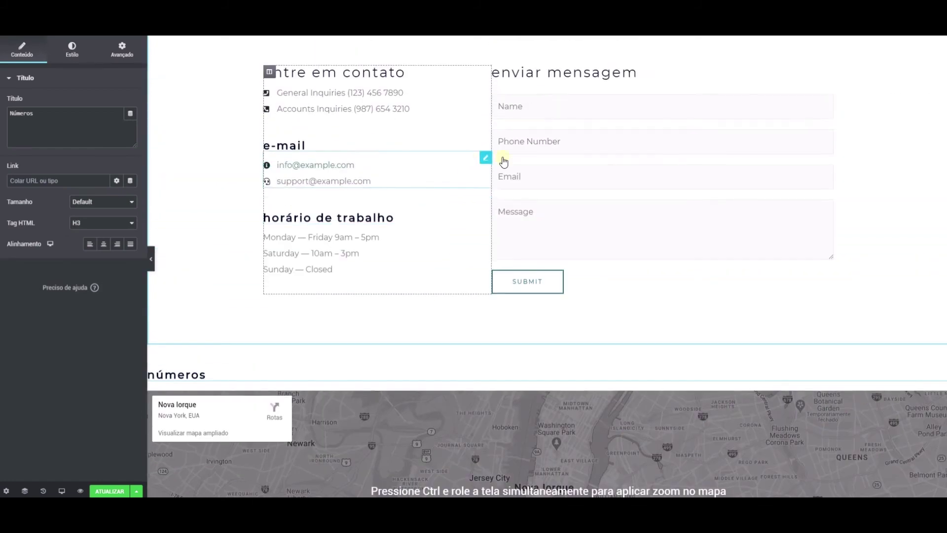
{"action": "left_click_drag", "start_coordinate": [816, 108], "coordinate": [302, 161]}
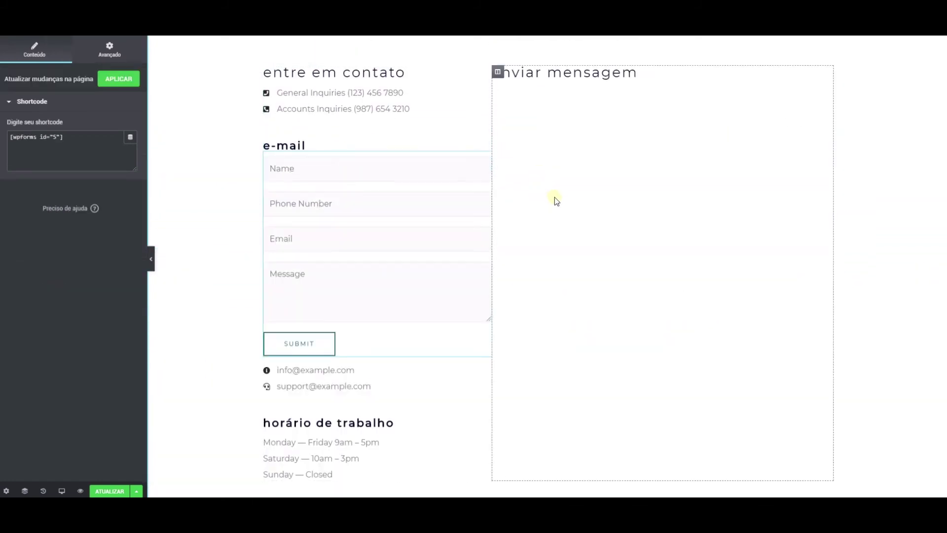
{"action": "scroll", "coordinate": [555, 197], "scroll_direction": "down", "scroll_amount": 5}
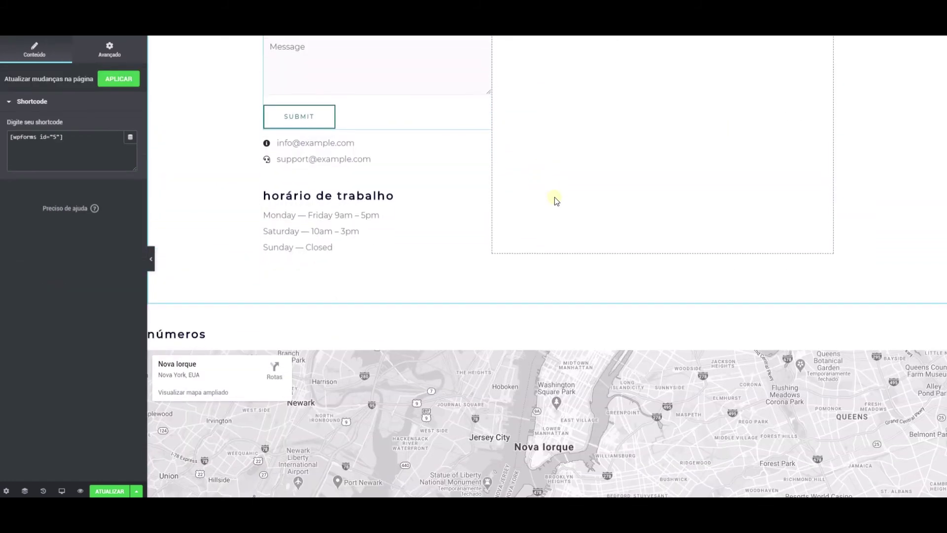
Step: Revert to the 'Título Tamanho Editado' history entry and review the restored layout
{"action": "left_click", "coordinate": [40, 490]}
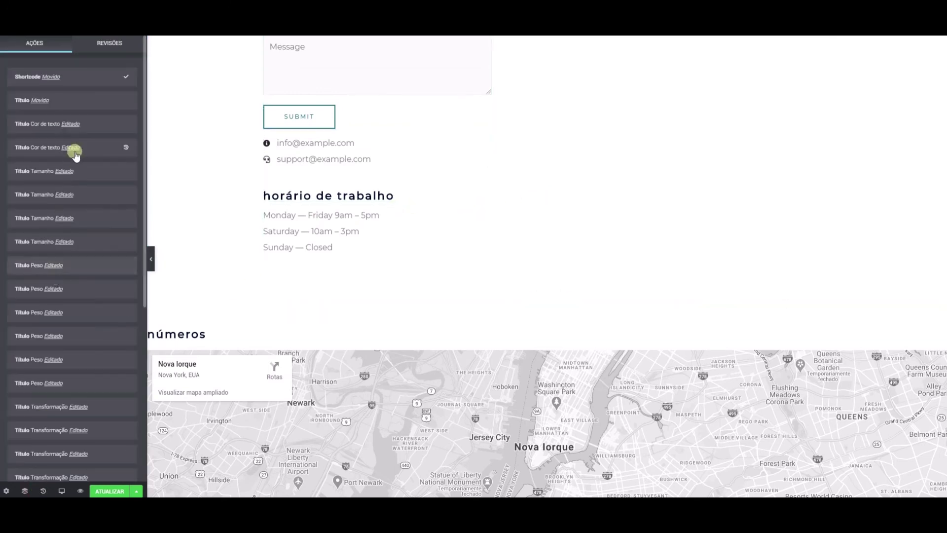
{"action": "scroll", "coordinate": [85, 173], "scroll_direction": "down", "scroll_amount": 5}
{"action": "scroll", "coordinate": [84, 174], "scroll_direction": "up", "scroll_amount": 5}
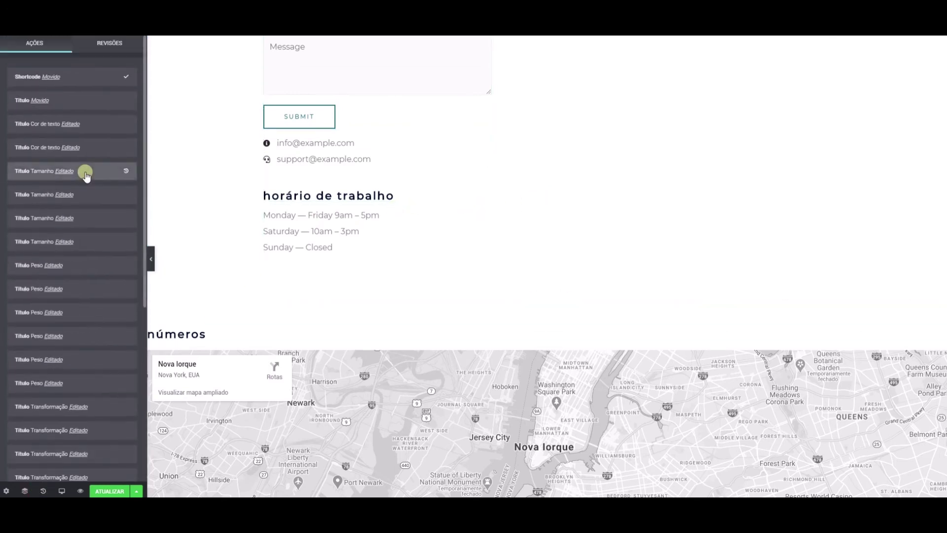
{"action": "left_click", "coordinate": [91, 192]}
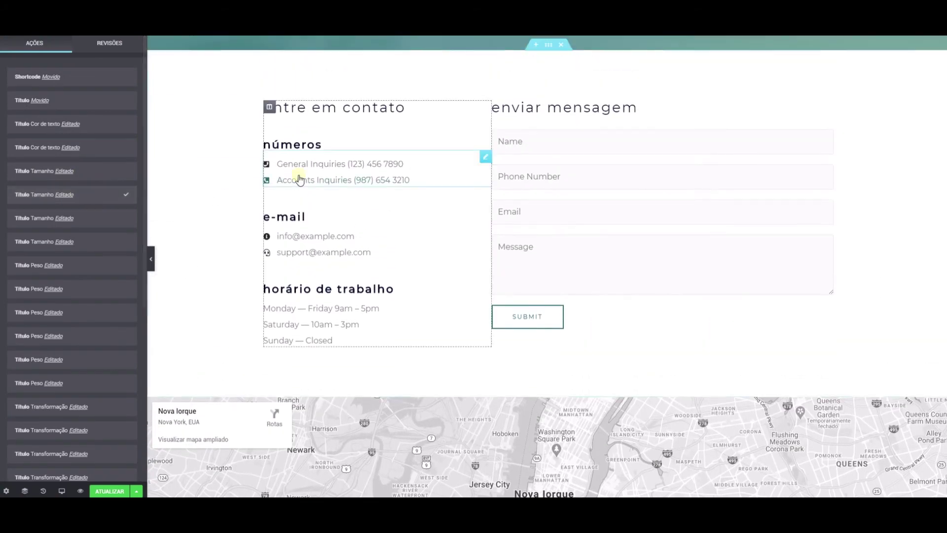
{"action": "scroll", "coordinate": [353, 202], "scroll_direction": "up", "scroll_amount": 3}
{"action": "scroll", "coordinate": [353, 202], "scroll_direction": "down", "scroll_amount": 10}
{"action": "scroll", "coordinate": [354, 202], "scroll_direction": "up", "scroll_amount": 10}
{"action": "scroll", "coordinate": [353, 202], "scroll_direction": "down", "scroll_amount": 10}
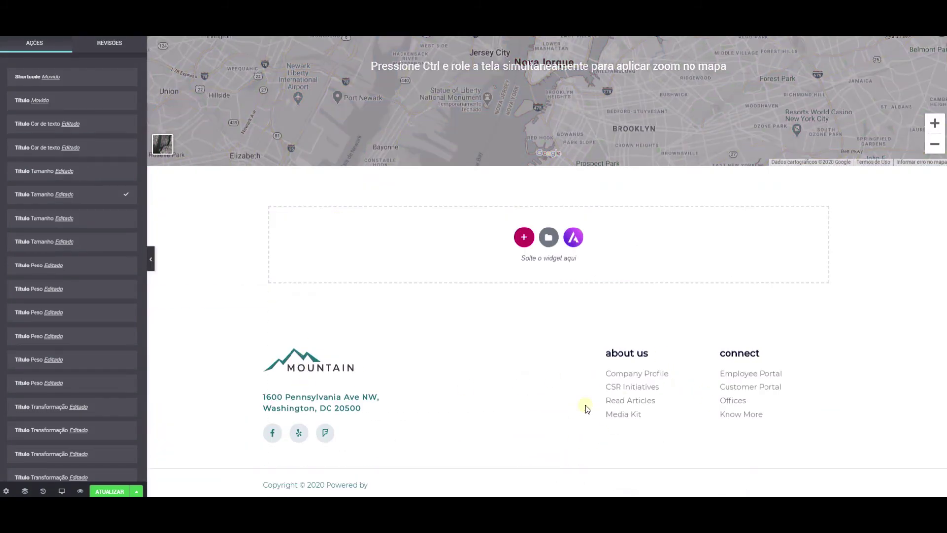
{"action": "scroll", "coordinate": [369, 394], "scroll_direction": "up", "scroll_amount": 10}
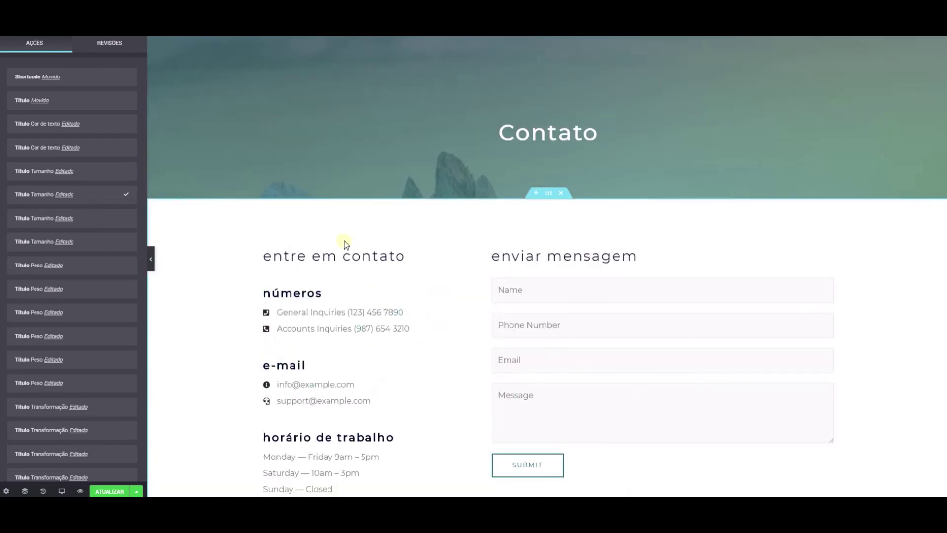
{"action": "scroll", "coordinate": [344, 241], "scroll_direction": "down", "scroll_amount": 10}
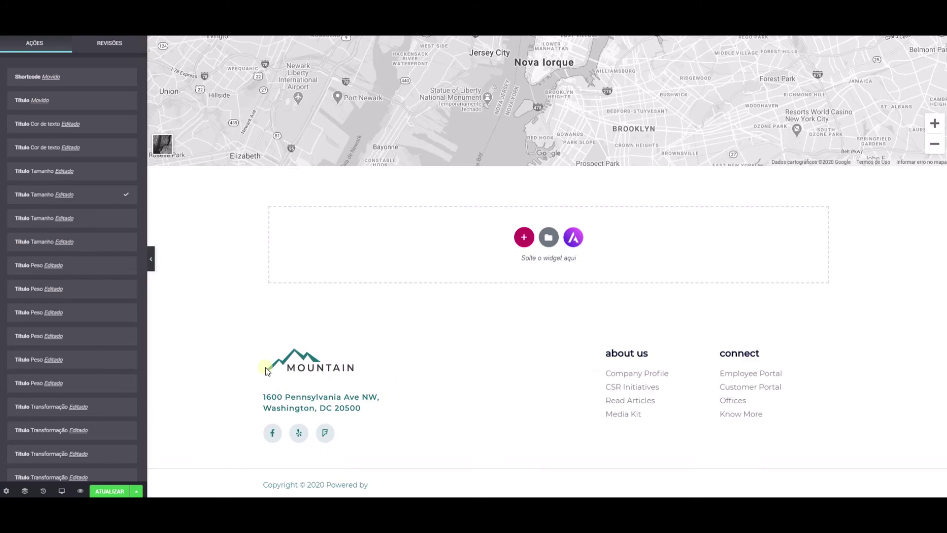
{"action": "scroll", "coordinate": [349, 358], "scroll_direction": "up", "scroll_amount": 10}
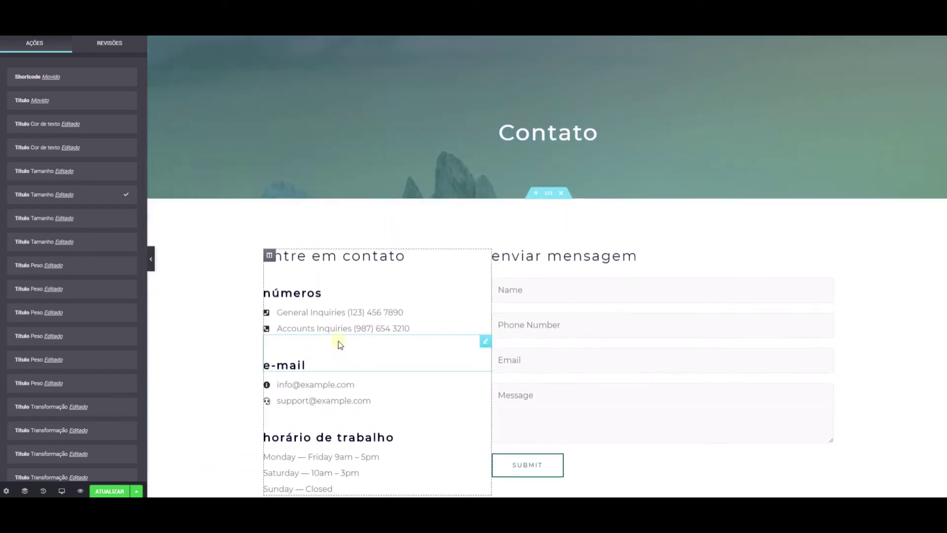
{"action": "scroll", "coordinate": [339, 345], "scroll_direction": "down", "scroll_amount": 9}
{"action": "scroll", "coordinate": [397, 257], "scroll_direction": "up", "scroll_amount": 2}
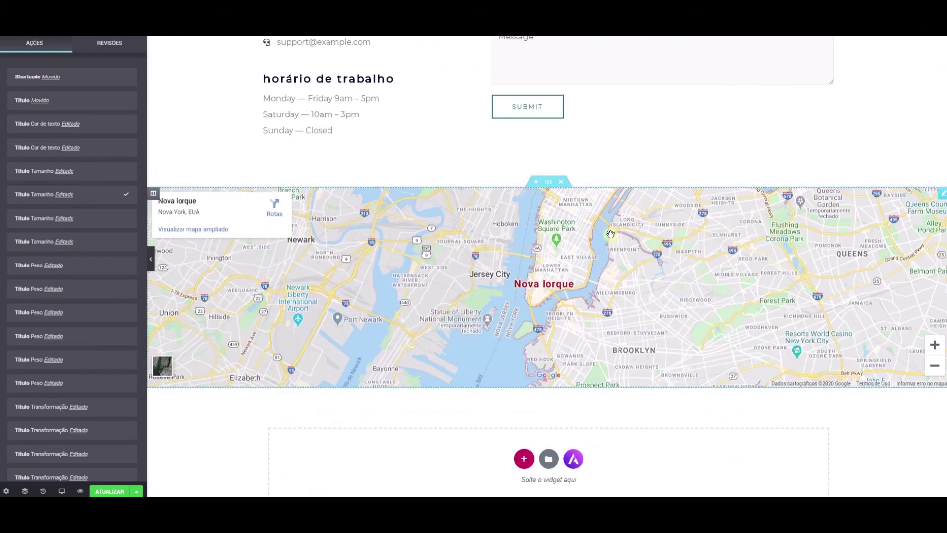
Step: Change the Google Maps location from New York to São Paulo
{"action": "left_click", "coordinate": [941, 193]}
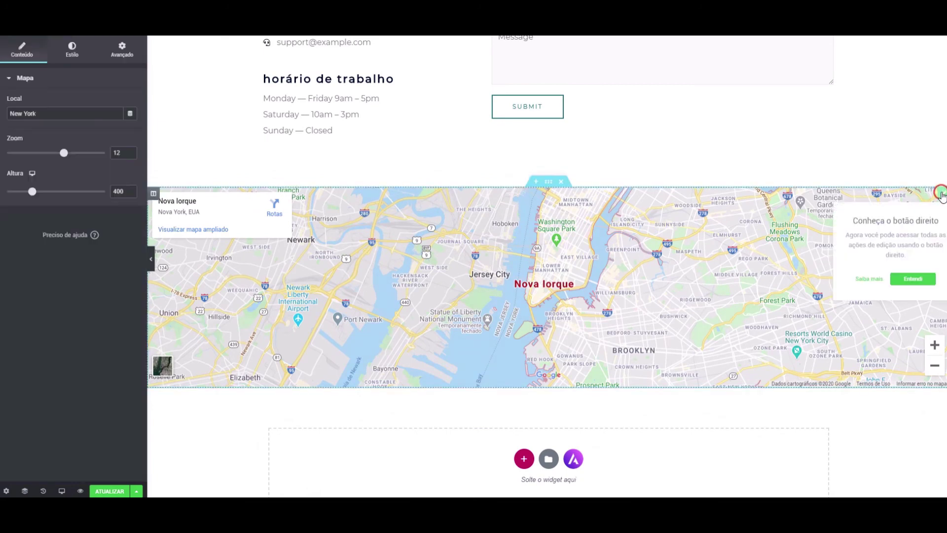
{"action": "triple_click", "coordinate": [88, 111]}
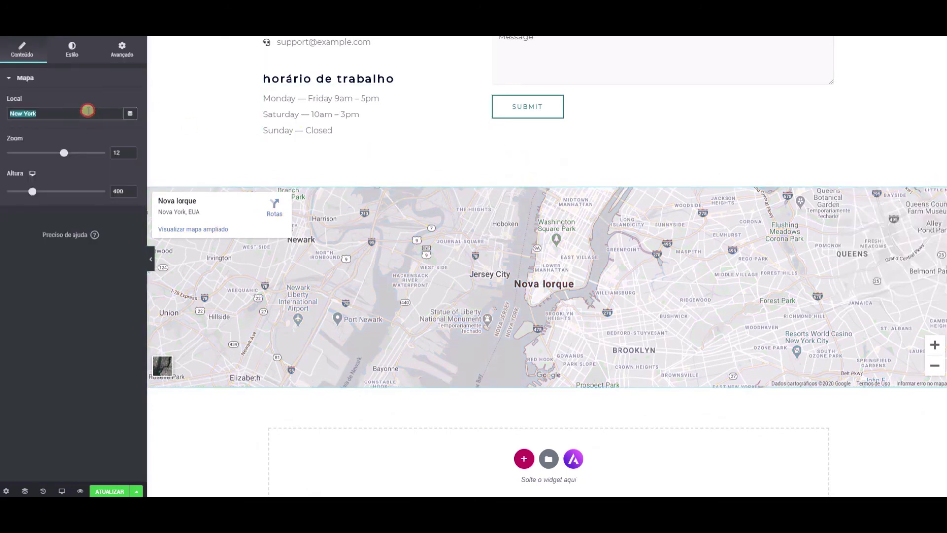
{"action": "type", "text": "S"}
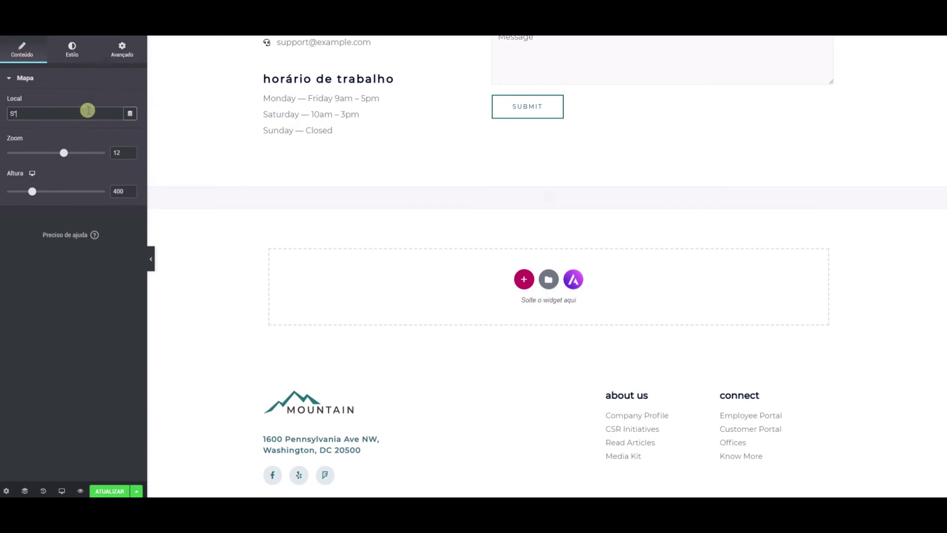
{"action": "type", "text": "ão Pau"}
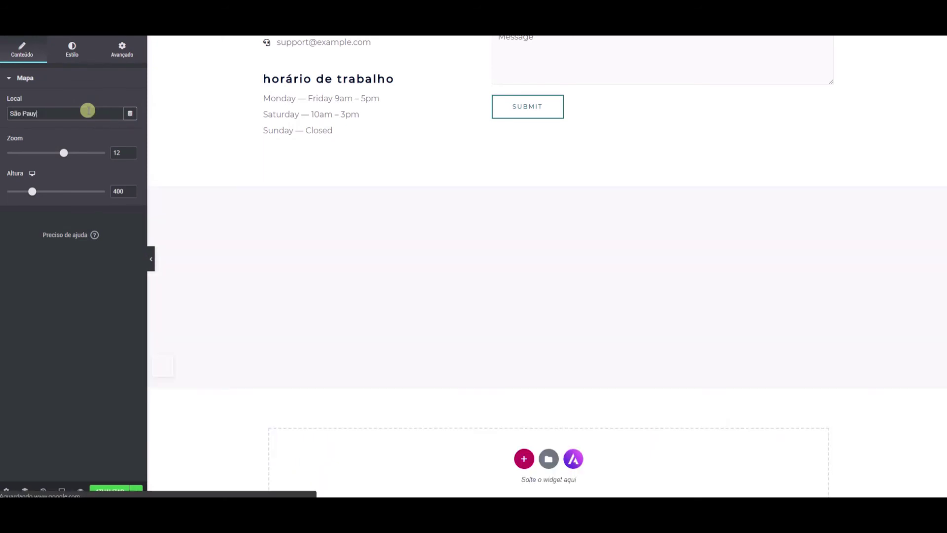
{"action": "type", "text": "lo"}
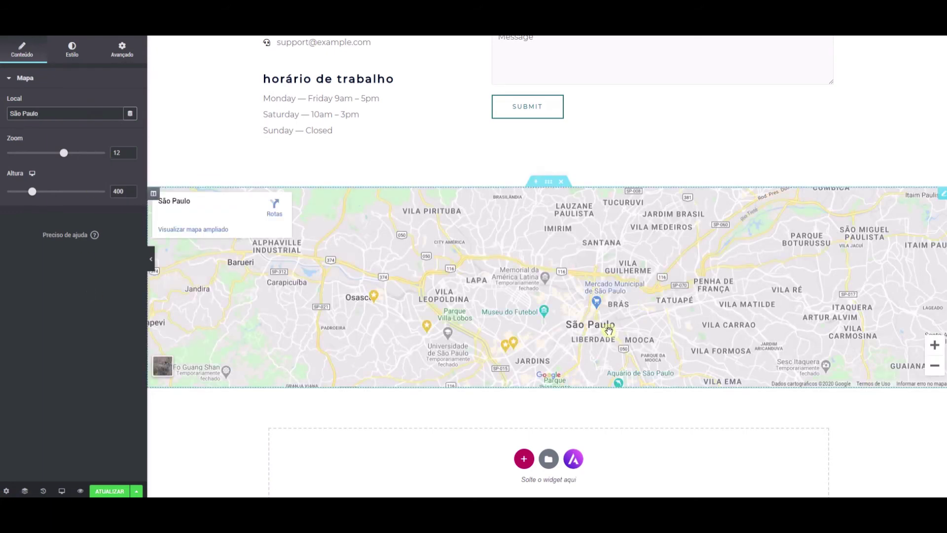
Step: Select the contact form widget and bring up its context menu
{"action": "left_click", "coordinate": [538, 115]}
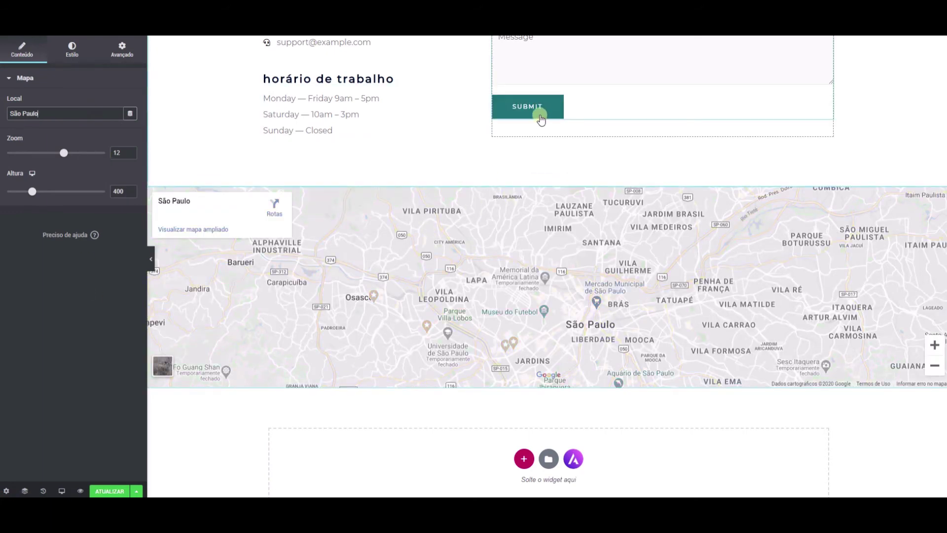
{"action": "scroll", "coordinate": [538, 115], "scroll_direction": "up", "scroll_amount": 4}
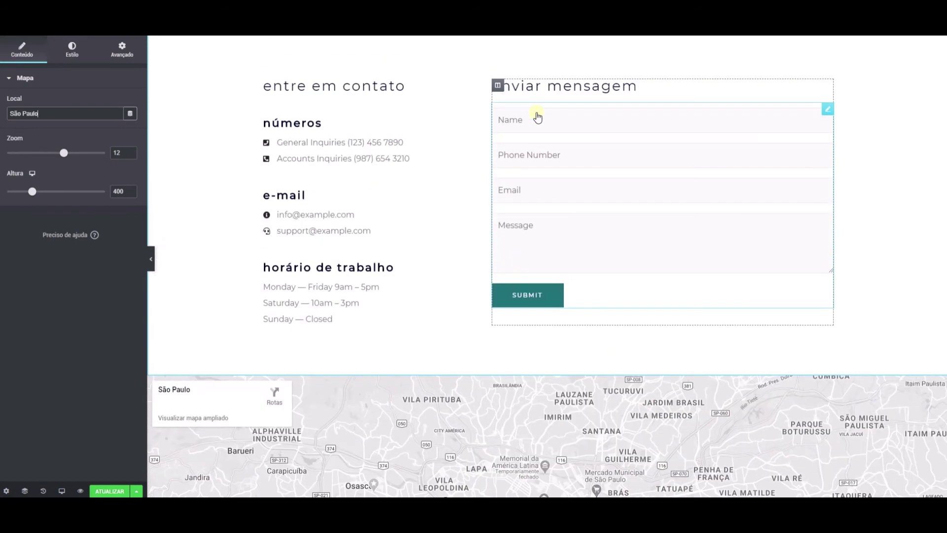
{"action": "right_click", "coordinate": [828, 108]}
Step: Check the form id in its WPForms shortcode, then go to the list of all WPForms forms
{"action": "left_click", "coordinate": [861, 118]}
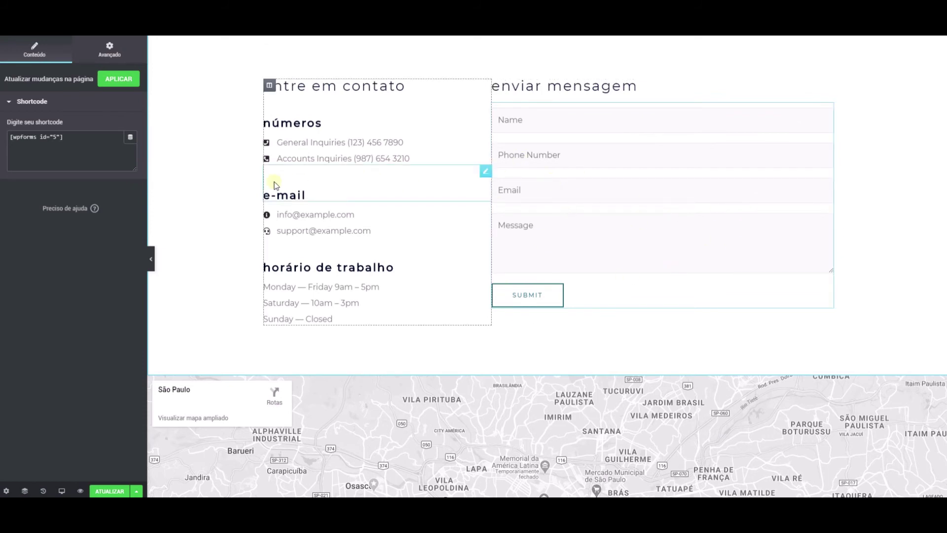
{"action": "triple_click", "coordinate": [77, 144]}
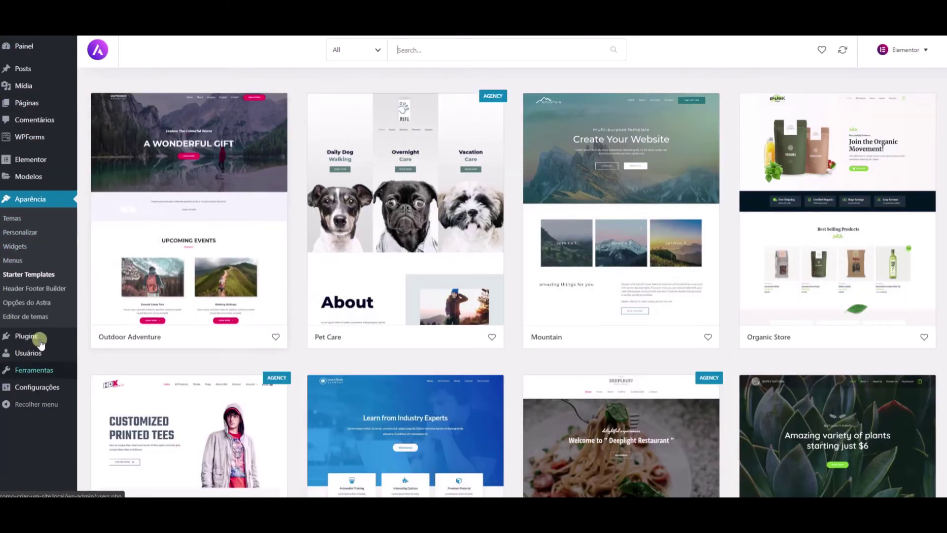
{"action": "mouse_move", "coordinate": [39, 343]}
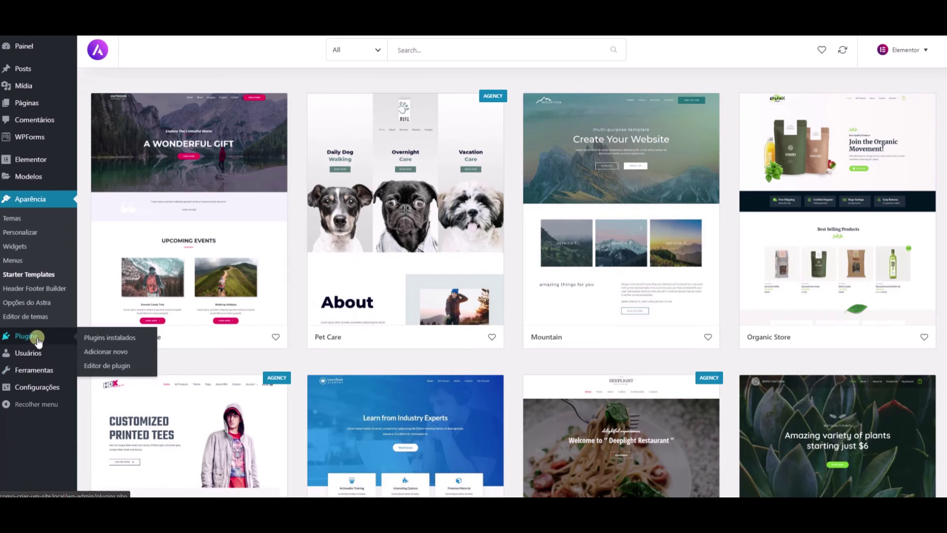
{"action": "mouse_move", "coordinate": [27, 143]}
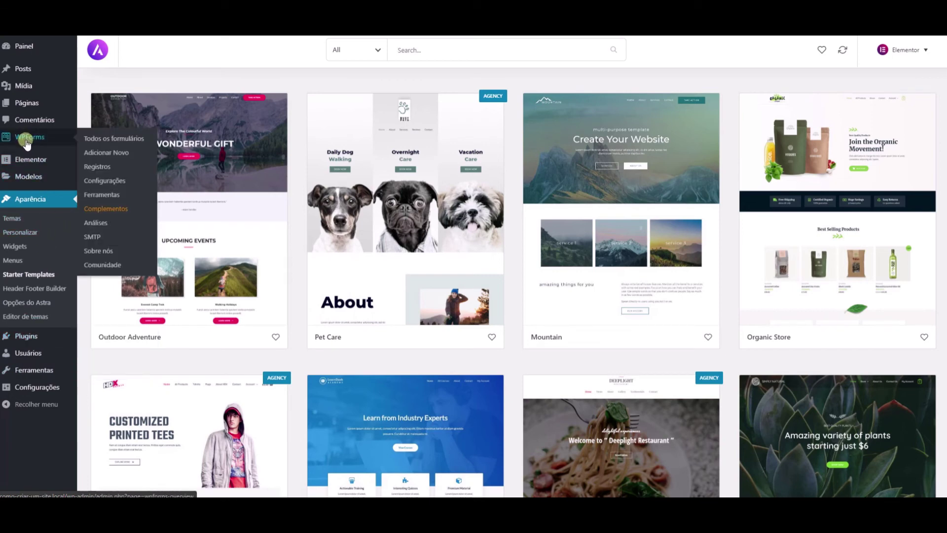
{"action": "left_click", "coordinate": [110, 139]}
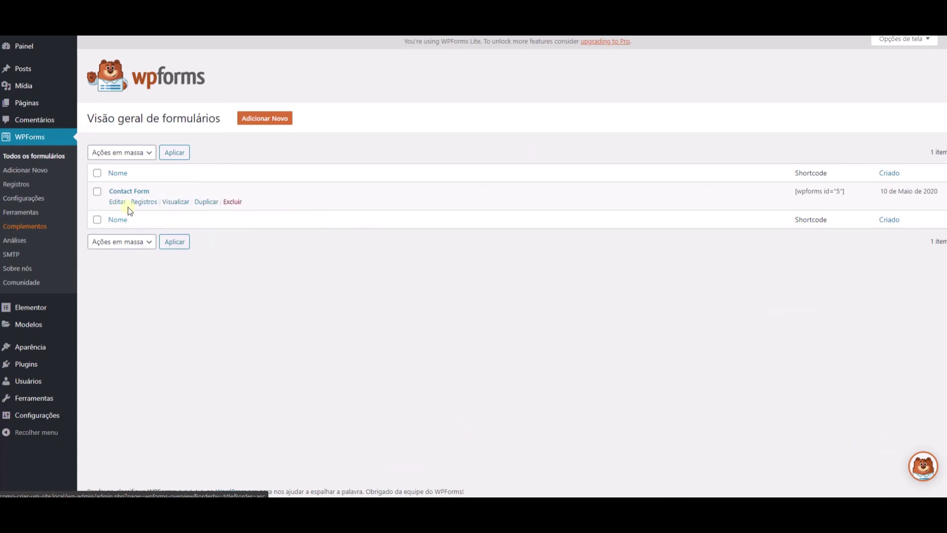
Step: Edit Contact Form, relabelling Name to 'Nome' and Phone Number to 'Número'
{"action": "left_click", "coordinate": [117, 202]}
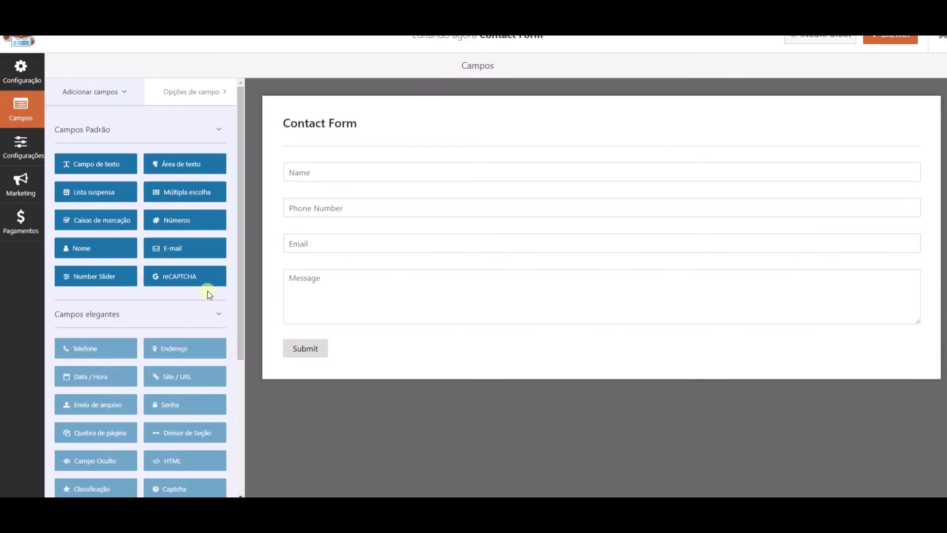
{"action": "left_click", "coordinate": [330, 172]}
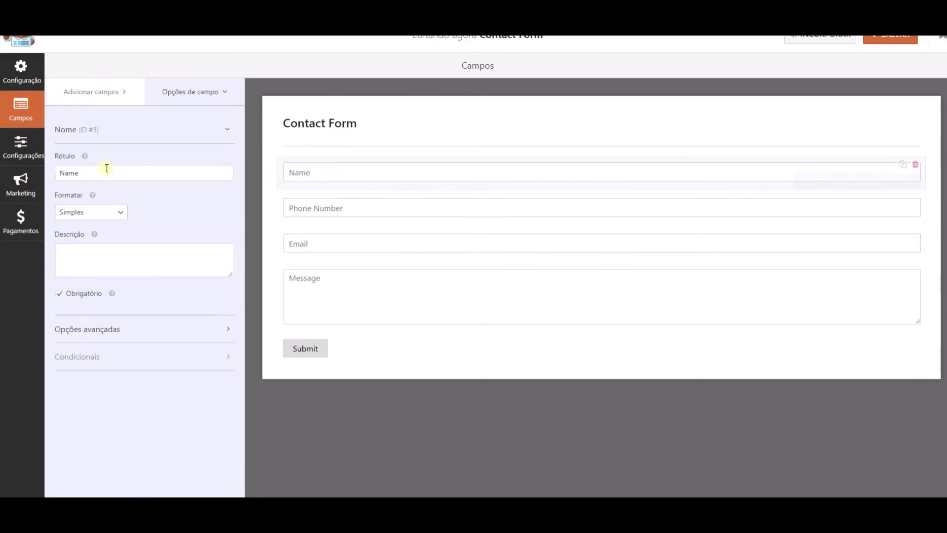
{"action": "double_click", "coordinate": [104, 170]}
{"action": "type", "text": "No"}
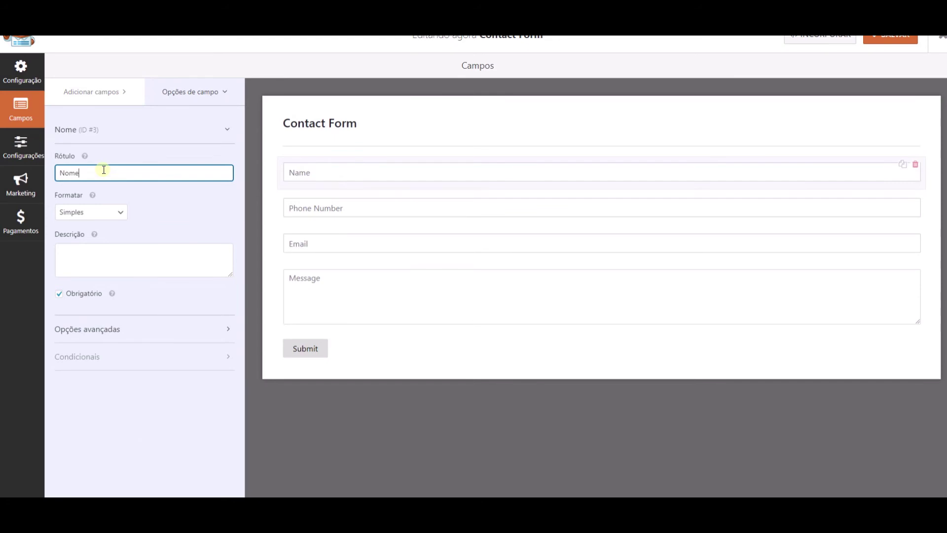
{"action": "left_click", "coordinate": [323, 209]}
{"action": "triple_click", "coordinate": [137, 176]}
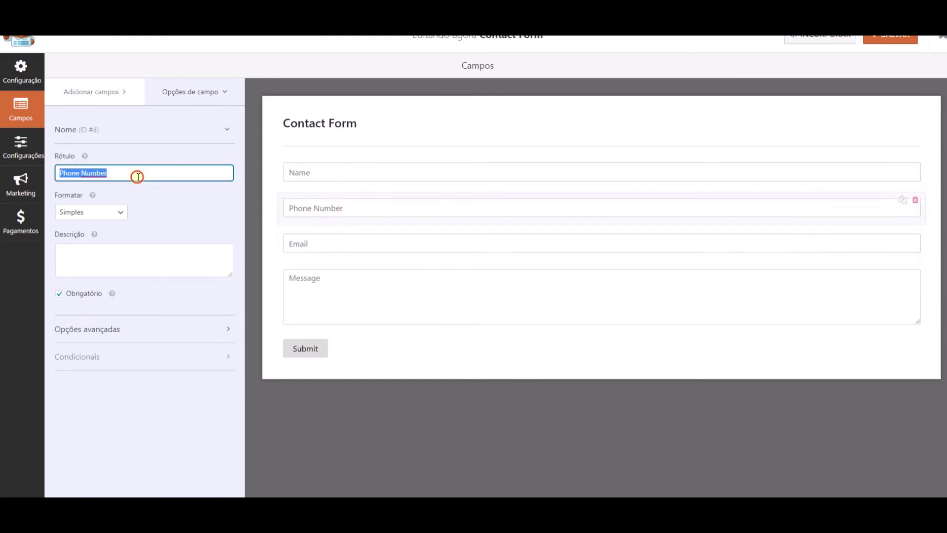
{"action": "type", "text": "Número"}
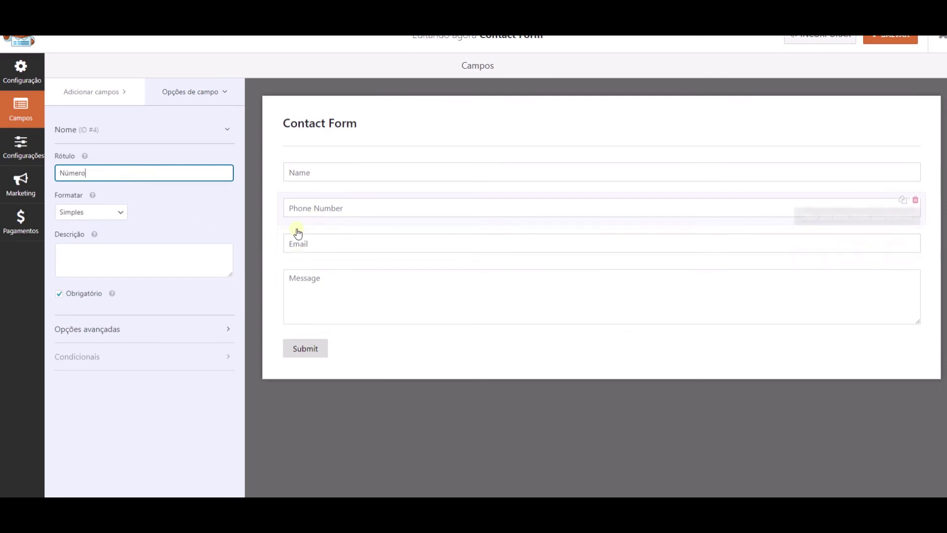
Step: Relabel the Email field 'E-mail' and the Message field 'Mensagem'
{"action": "left_click", "coordinate": [302, 243]}
{"action": "left_click", "coordinate": [65, 173]}
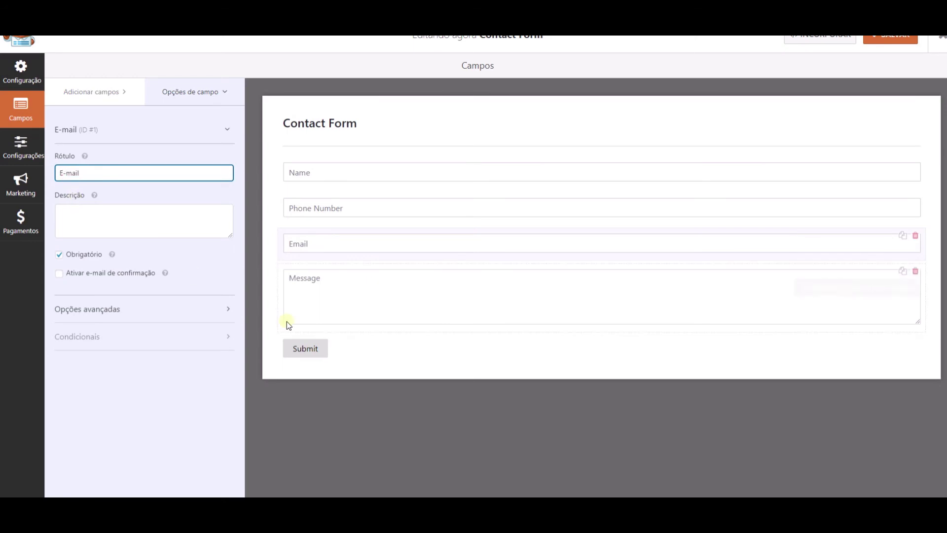
{"action": "left_click", "coordinate": [325, 288]}
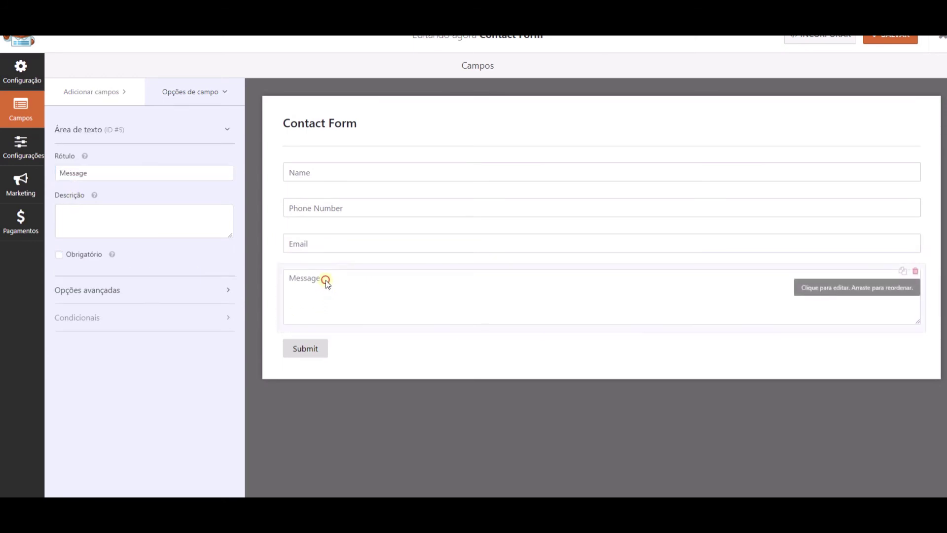
{"action": "double_click", "coordinate": [97, 172]}
{"action": "type", "text": "mensa"}
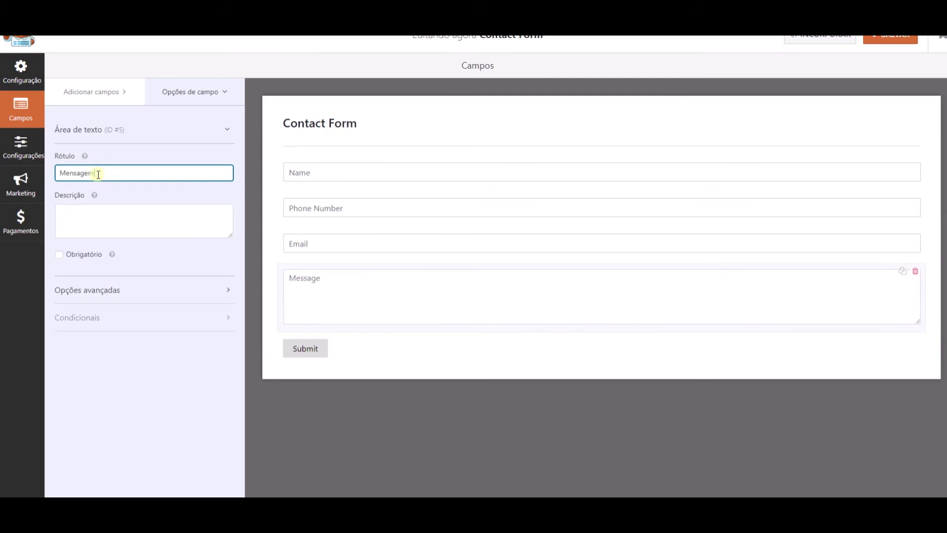
{"action": "left_click", "coordinate": [311, 351]}
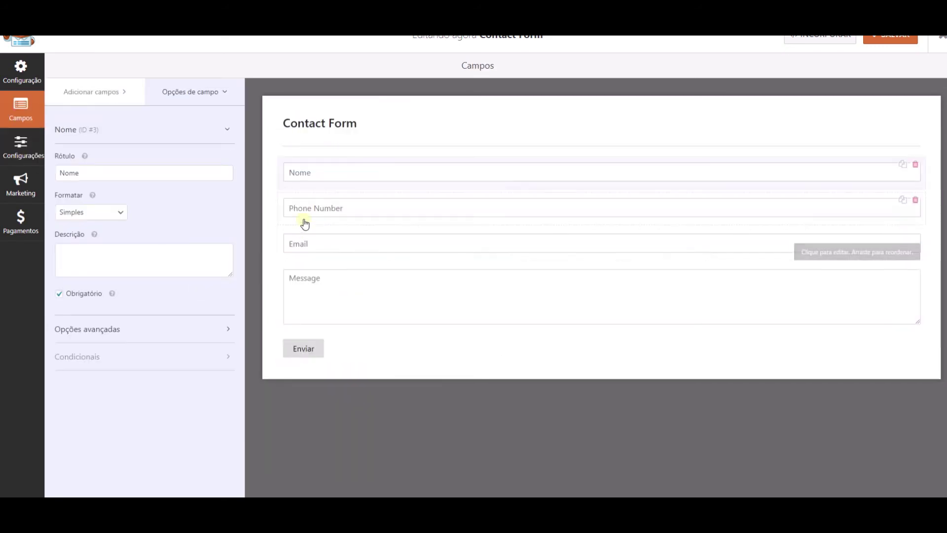
Step: Set the Phone Number field's placeholder to Número in its advanced options
{"action": "left_click", "coordinate": [302, 208]}
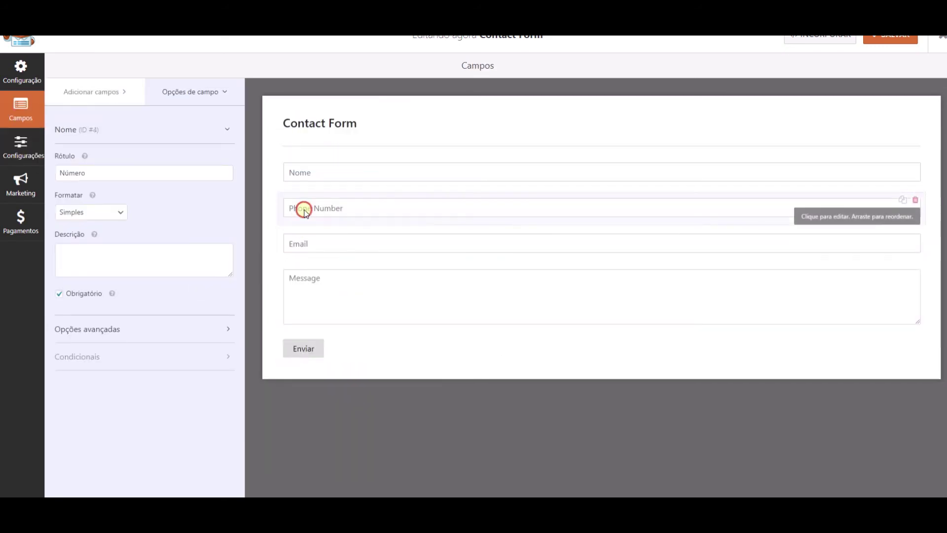
{"action": "left_click", "coordinate": [94, 328]}
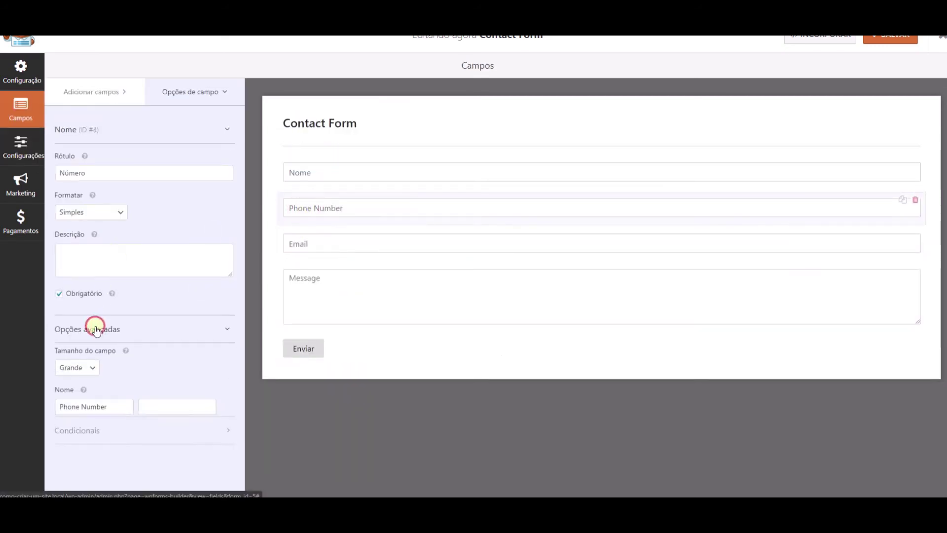
{"action": "left_click", "coordinate": [106, 410]}
{"action": "key", "text": "ctrl+a"}
{"action": "type", "text": "N"}
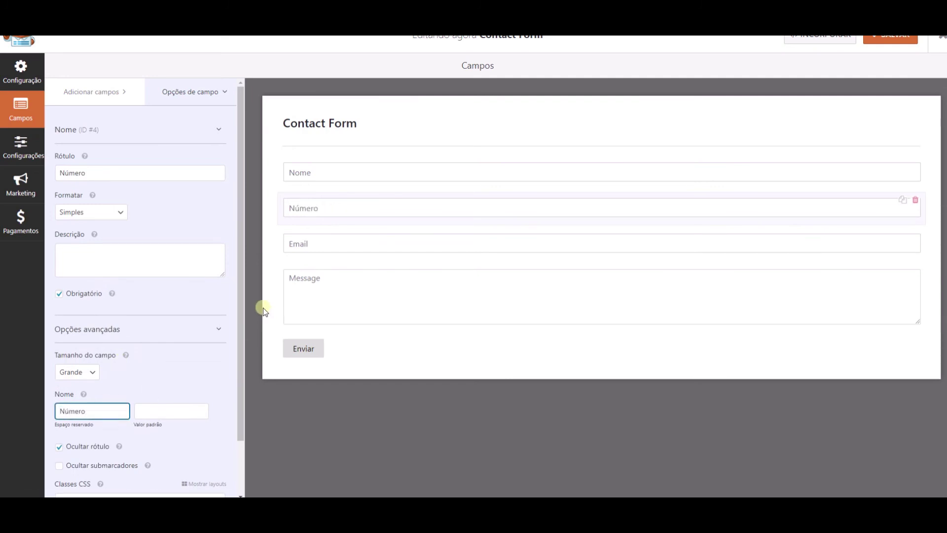
Step: Set the Email field's placeholder to E-mail in its advanced options
{"action": "scroll", "coordinate": [154, 144], "scroll_direction": "down", "scroll_amount": 1}
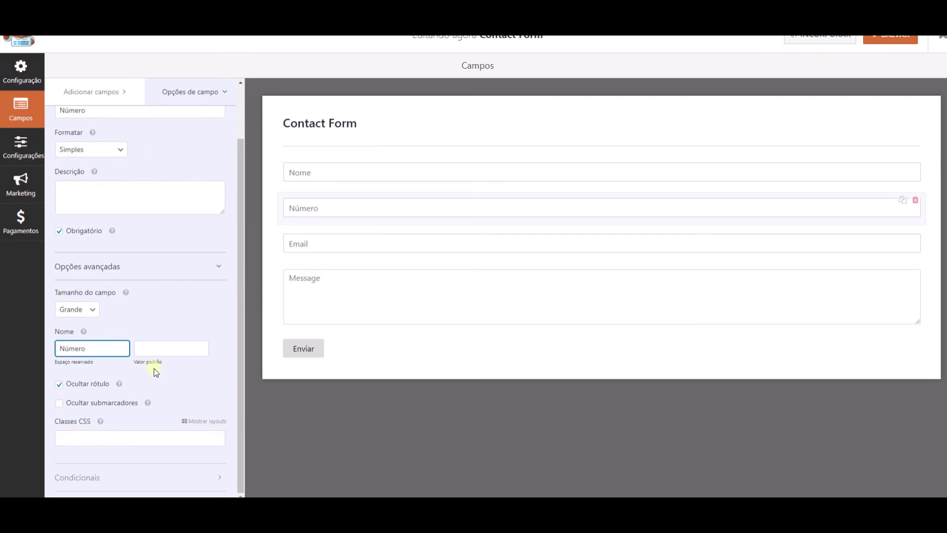
{"action": "left_click", "coordinate": [315, 246]}
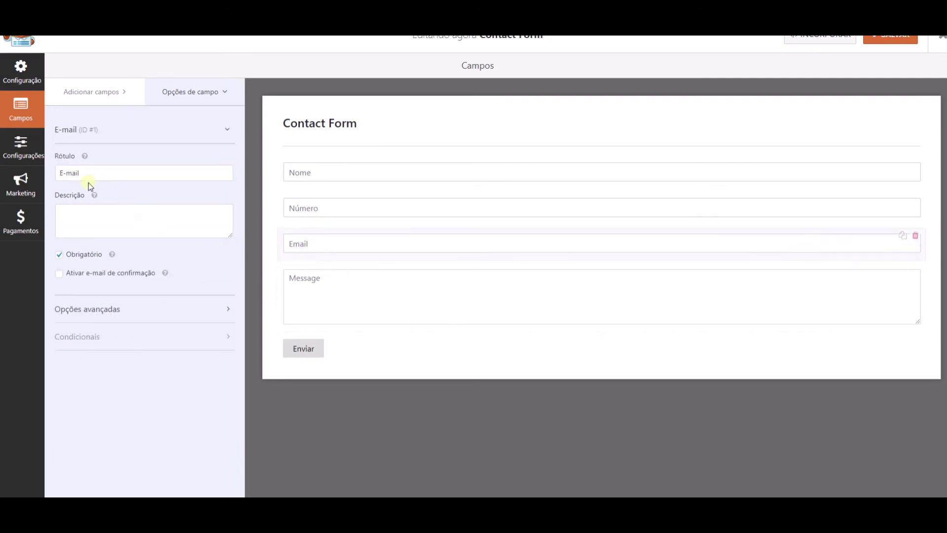
{"action": "left_click", "coordinate": [101, 309]}
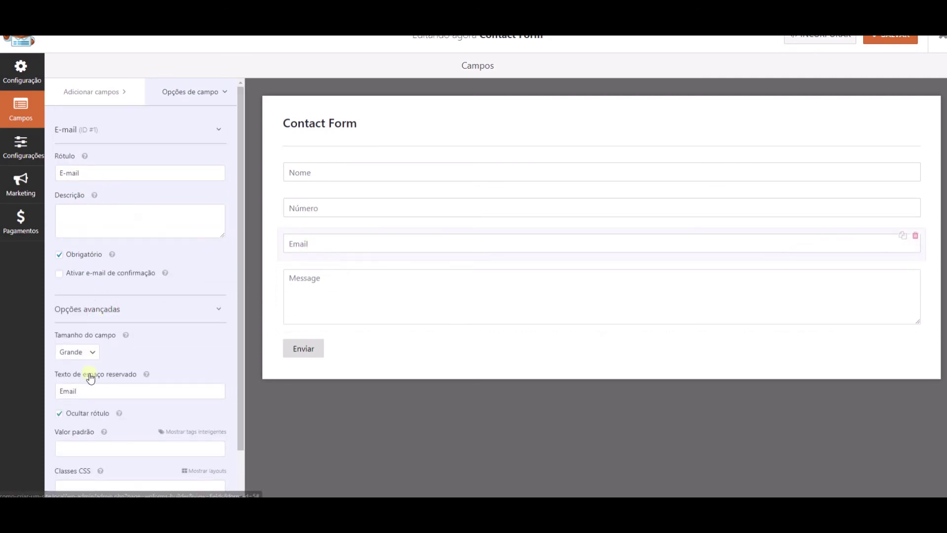
{"action": "left_click", "coordinate": [66, 391]}
{"action": "type", "text": "-"}
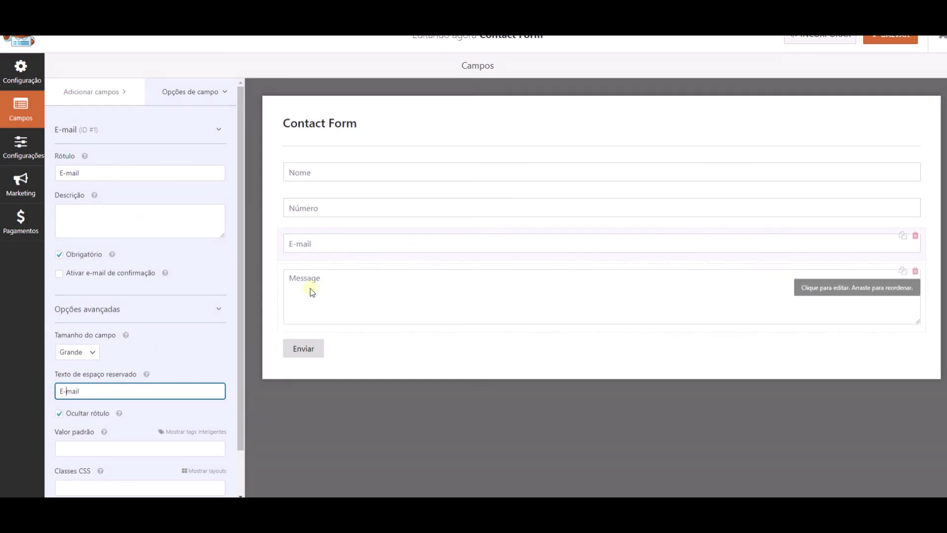
Step: Set the Message field's placeholder to Mensagem and save the Contact Form
{"action": "left_click", "coordinate": [310, 287]}
{"action": "double_click", "coordinate": [100, 172]}
{"action": "key", "text": "ctrl+c"}
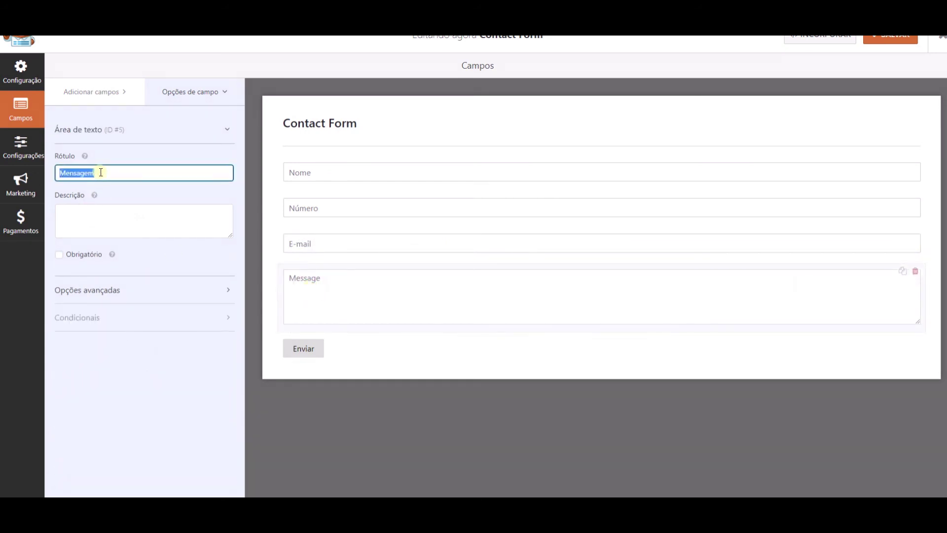
{"action": "left_click", "coordinate": [99, 288]}
{"action": "left_click", "coordinate": [99, 372]}
{"action": "key", "text": "ctrl+v"}
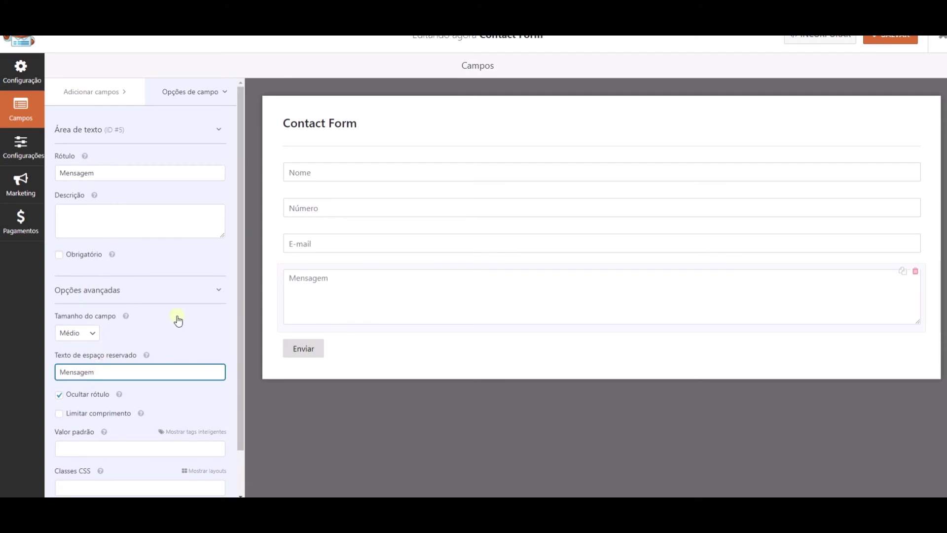
{"action": "left_click", "coordinate": [890, 39]}
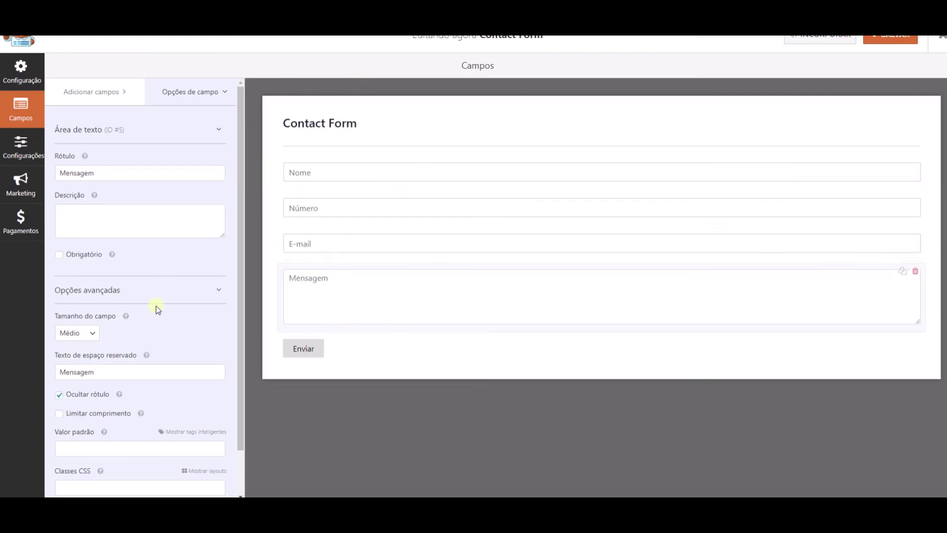
{"action": "scroll", "coordinate": [106, 321], "scroll_direction": "down", "scroll_amount": 1}
{"action": "scroll", "coordinate": [108, 296], "scroll_direction": "up", "scroll_amount": 1}
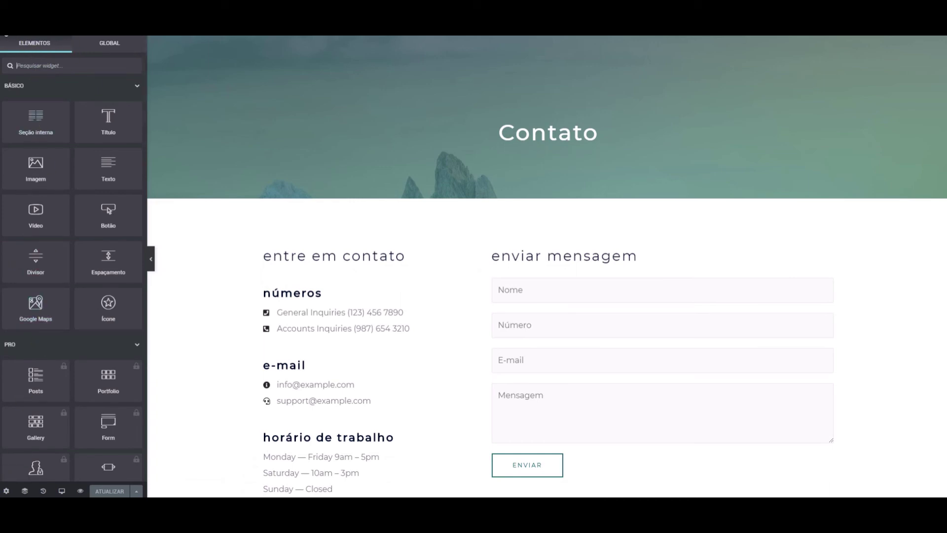
Step: Open the Elementor editor's main menu on the Contato page
{"action": "left_click", "coordinate": [5, 36]}
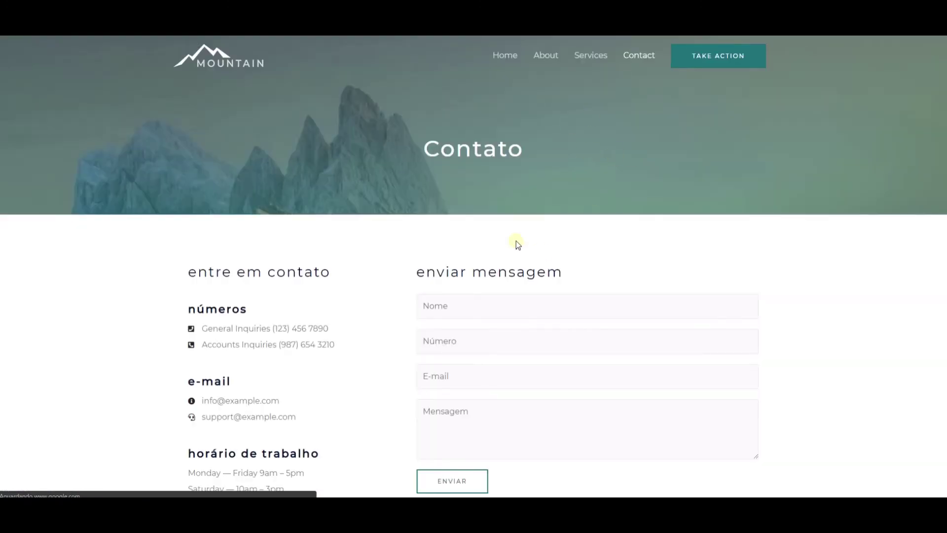
Step: View the published Contato page, scrolling to the São Paulo map and footer and back
{"action": "left_click", "coordinate": [434, 306]}
{"action": "scroll", "coordinate": [290, 203], "scroll_direction": "down", "scroll_amount": 3}
{"action": "scroll", "coordinate": [289, 263], "scroll_direction": "down", "scroll_amount": 5}
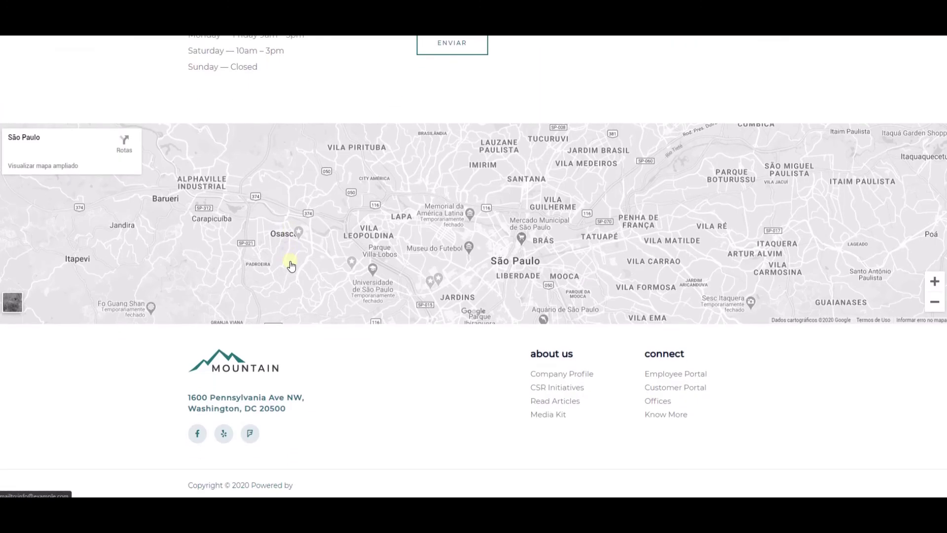
{"action": "scroll", "coordinate": [327, 375], "scroll_direction": "up", "scroll_amount": 6}
{"action": "scroll", "coordinate": [327, 375], "scroll_direction": "up", "scroll_amount": 2}
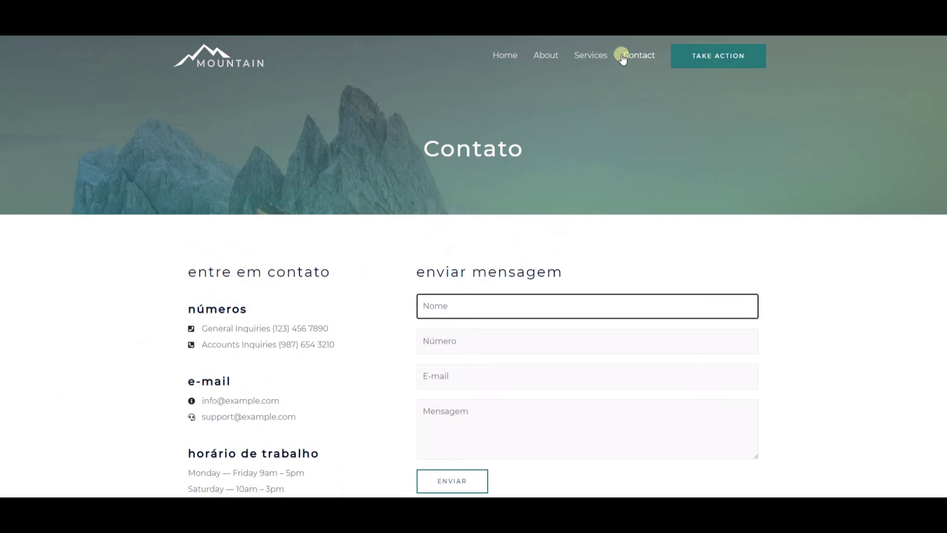
{"action": "scroll", "coordinate": [345, 184], "scroll_direction": "down", "scroll_amount": 5}
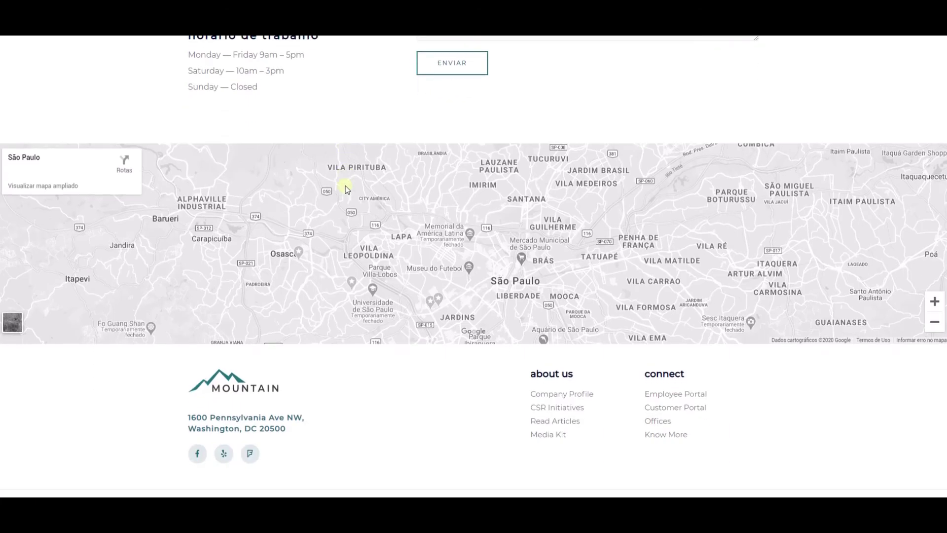
{"action": "scroll", "coordinate": [486, 197], "scroll_direction": "up", "scroll_amount": 6}
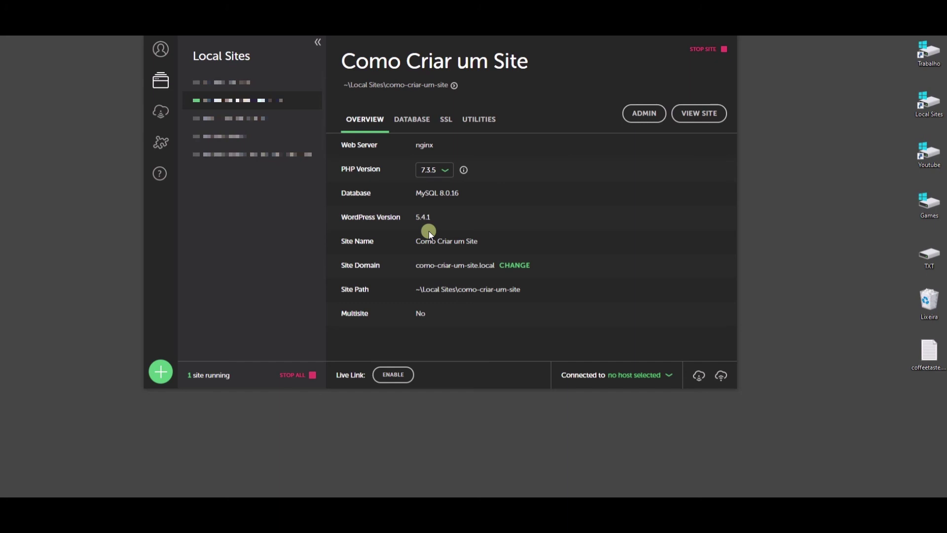
Step: Stop all running sites and delete the Wordpress para Iniciantes site from Local
{"action": "left_click", "coordinate": [309, 376]}
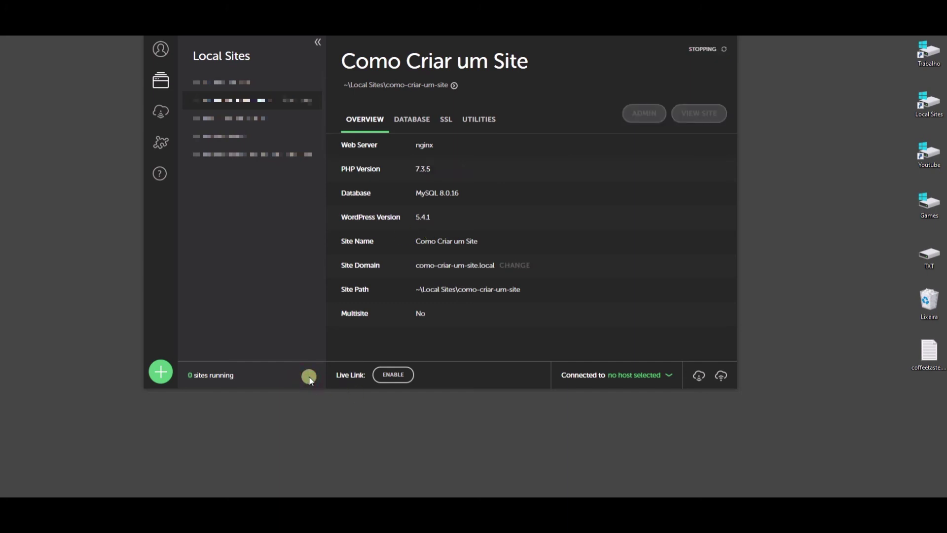
{"action": "right_click", "coordinate": [262, 155]}
{"action": "left_click", "coordinate": [231, 155]}
{"action": "right_click", "coordinate": [250, 154]}
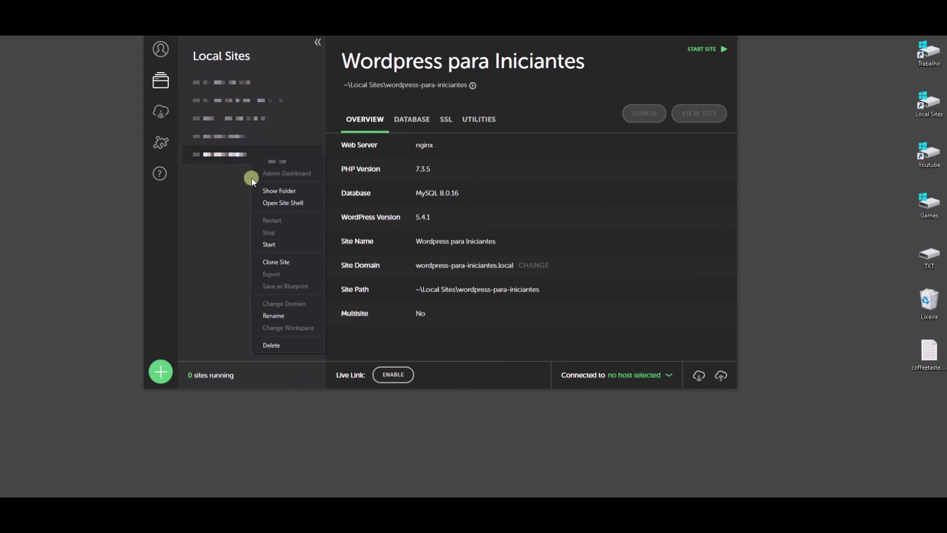
{"action": "left_click", "coordinate": [282, 342]}
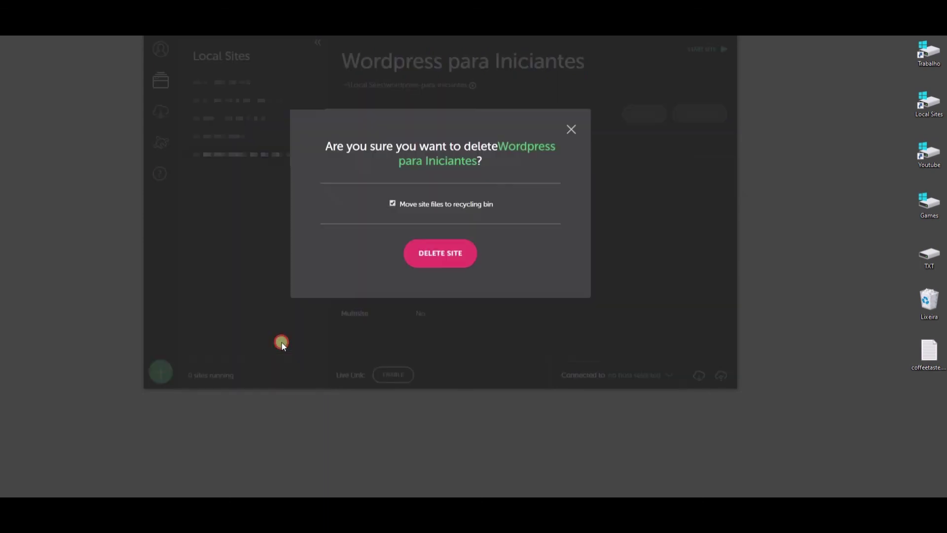
{"action": "left_click", "coordinate": [439, 252]}
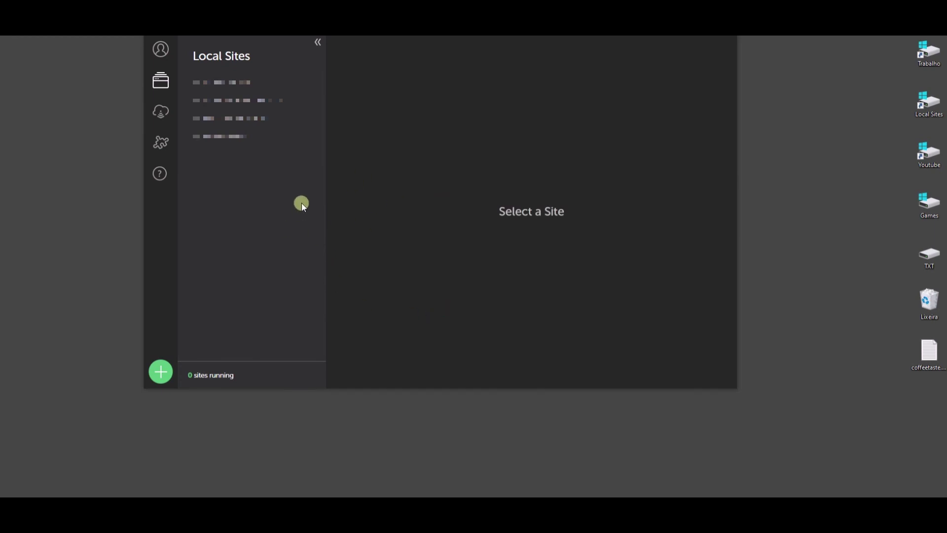
Step: Start a new Local site, cancel it, then reopen the new-site wizard
{"action": "left_click", "coordinate": [161, 372]}
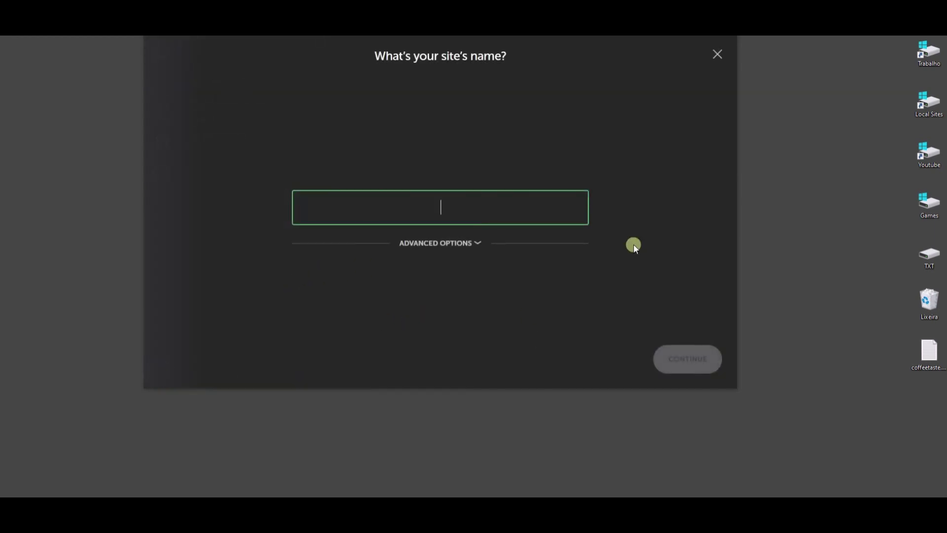
{"action": "left_click", "coordinate": [717, 57]}
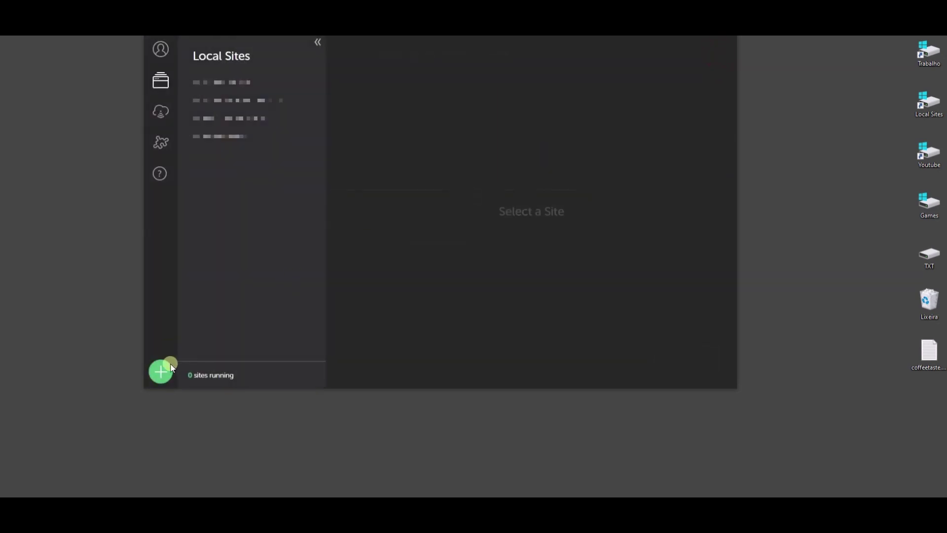
{"action": "left_click", "coordinate": [168, 369]}
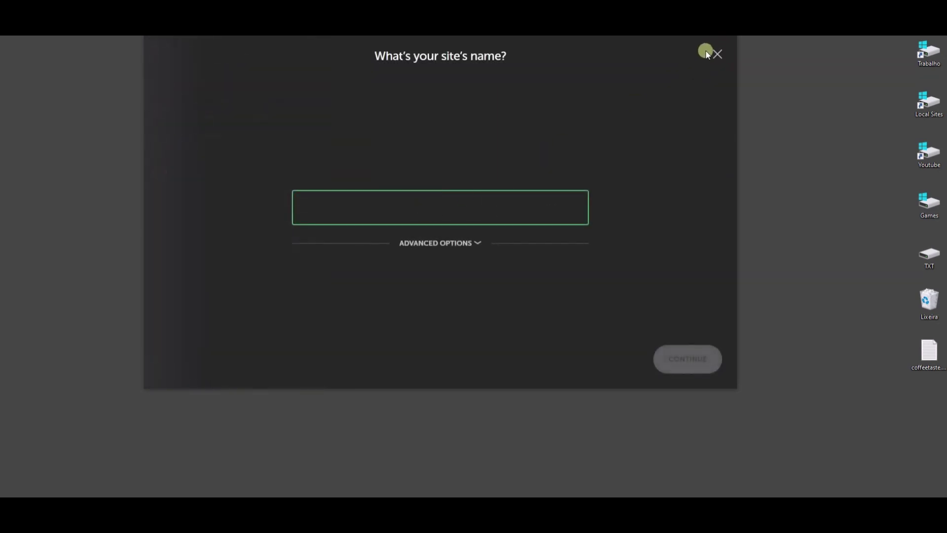